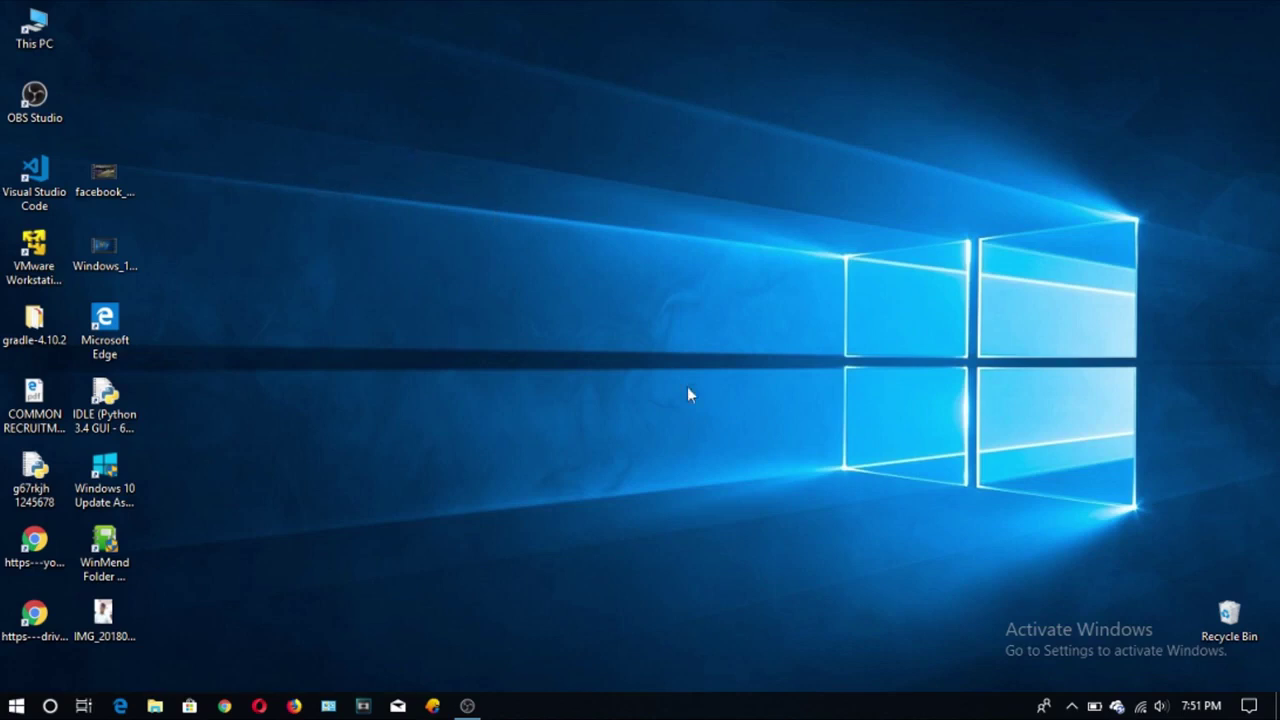
left_click(1140, 706)
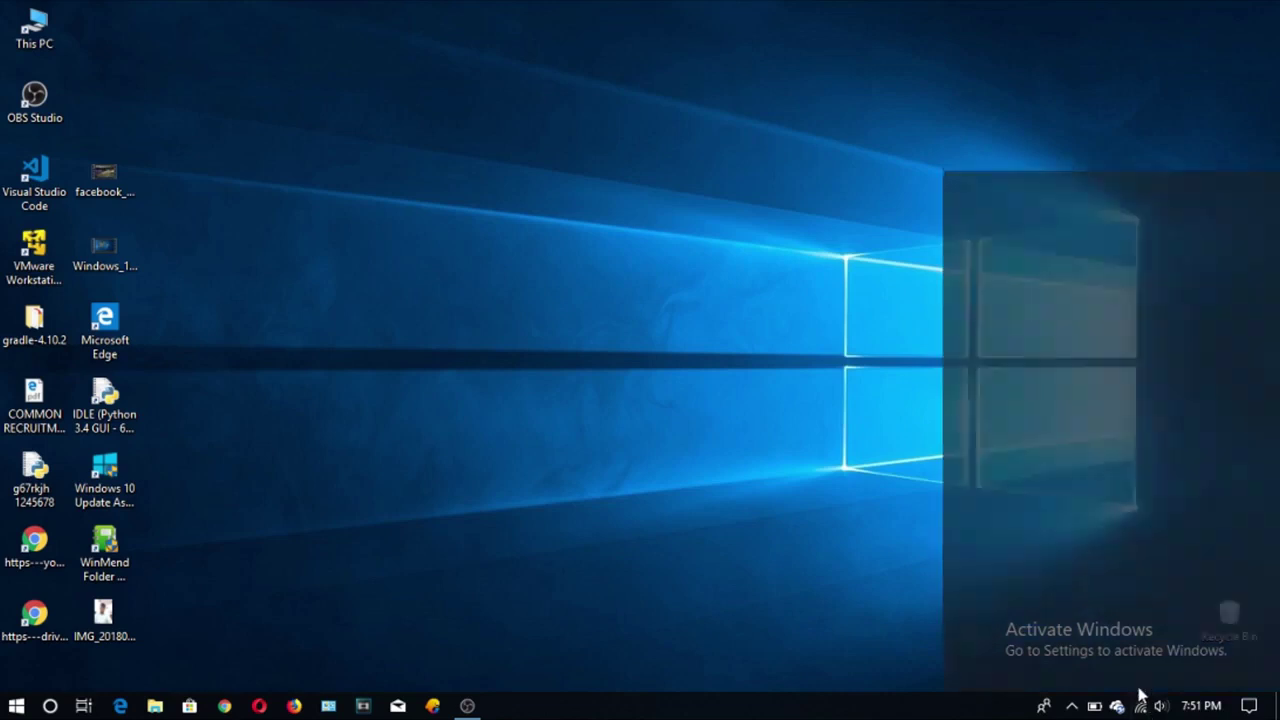
left_click(635, 446)
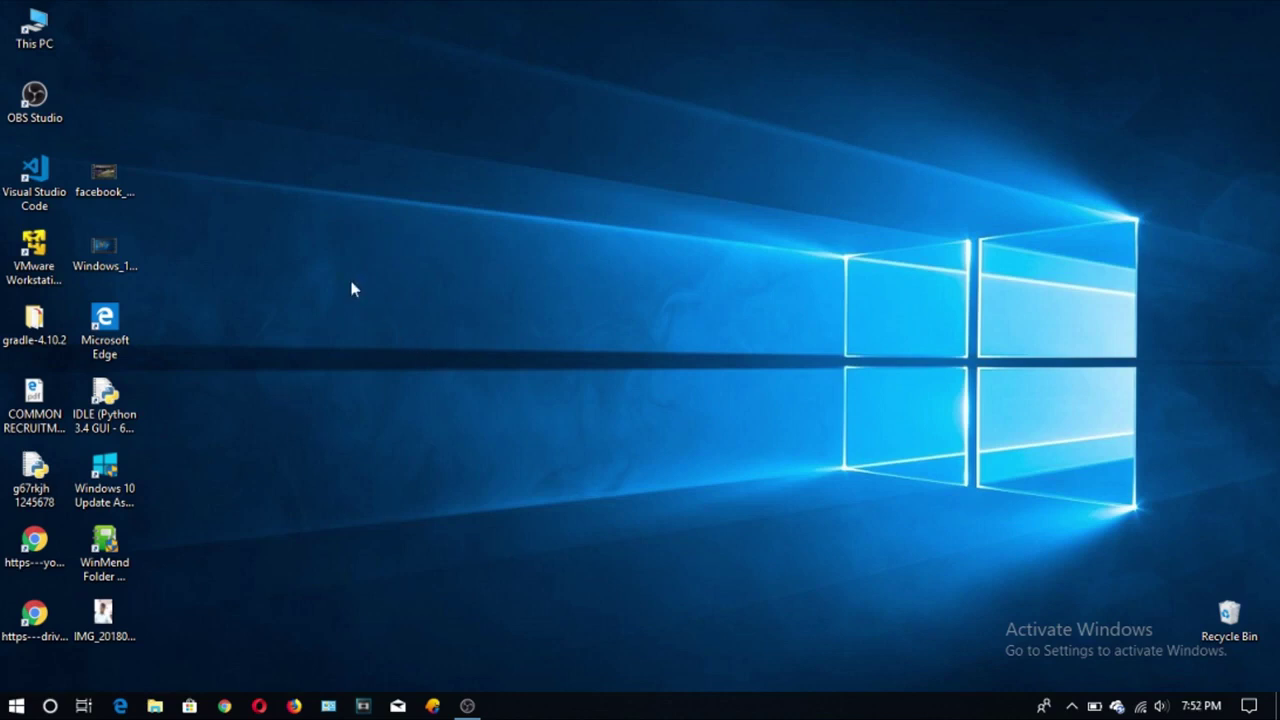
left_click(16, 708)
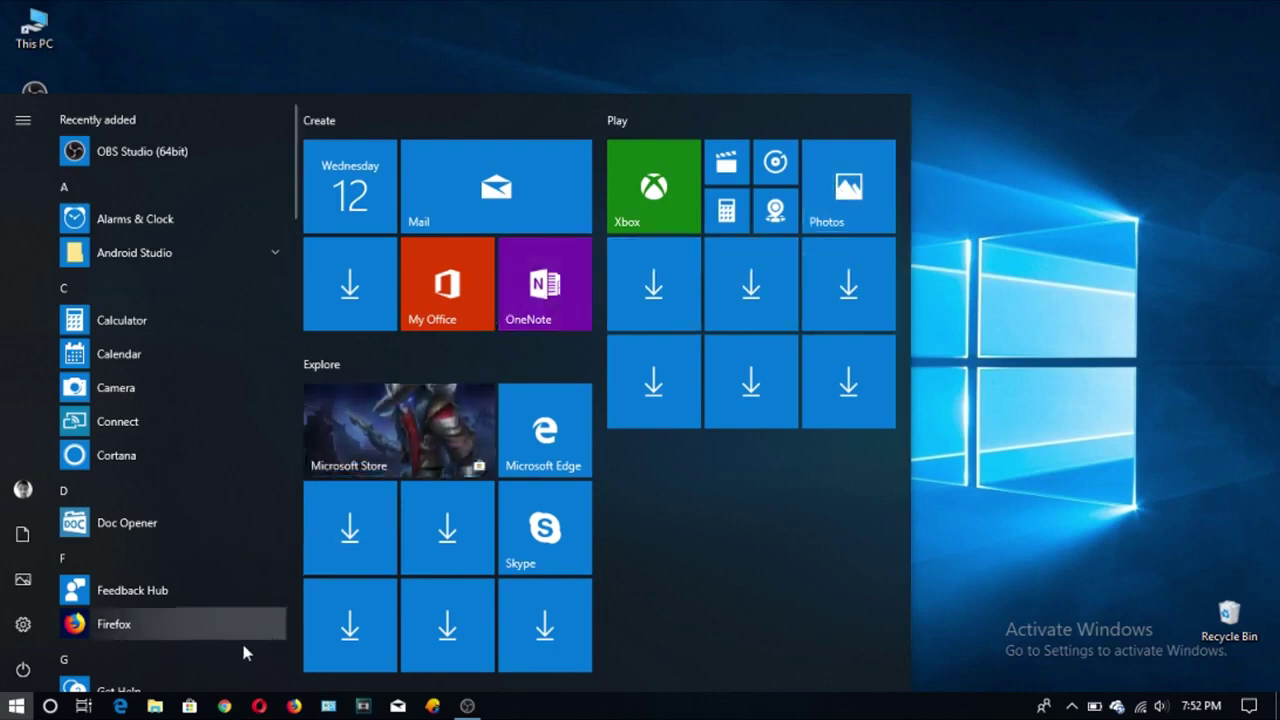
left_click(50, 706)
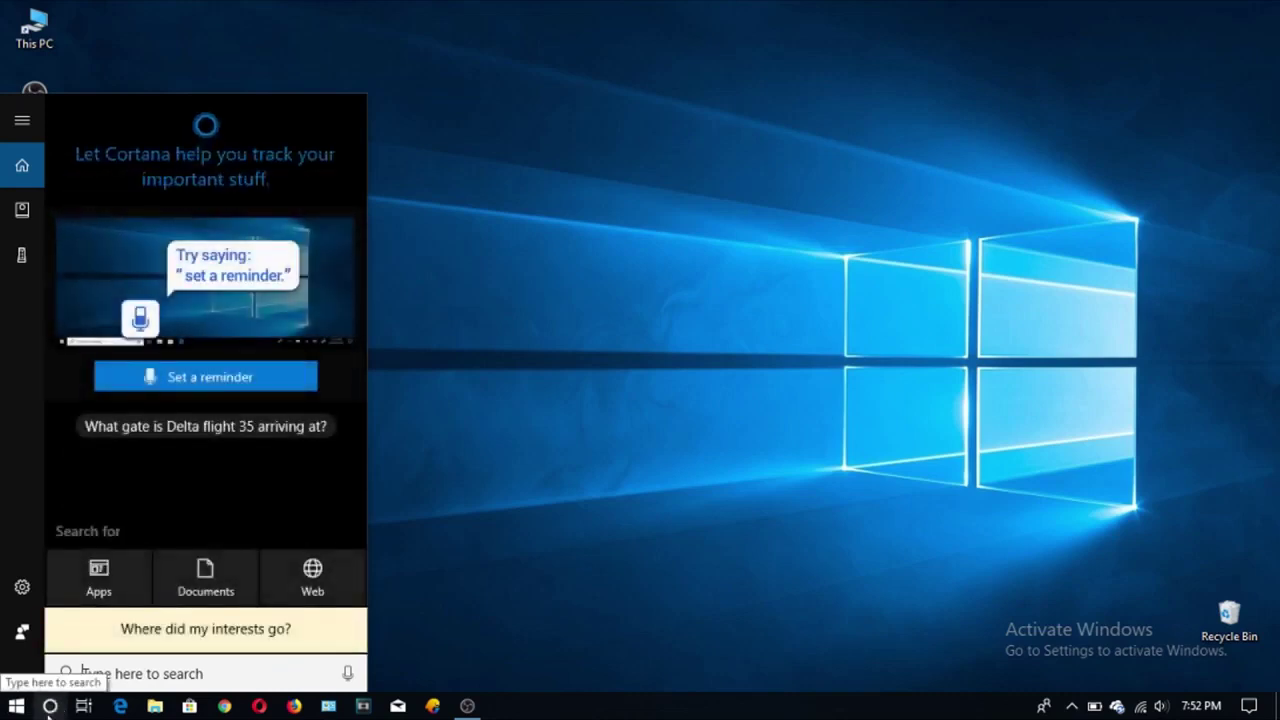
Step: Open Windows Update under Update & Security in Windows Settings, review the pending updates, and close Settings
left_click(16, 706)
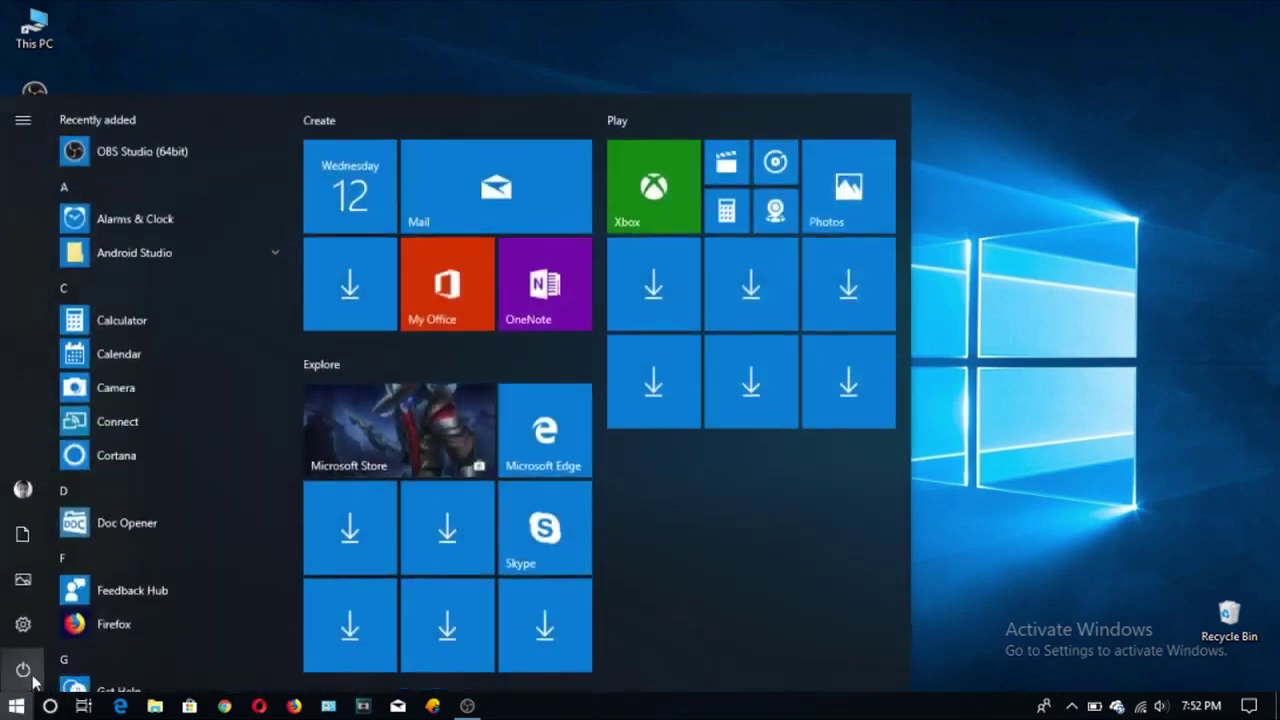
left_click(23, 625)
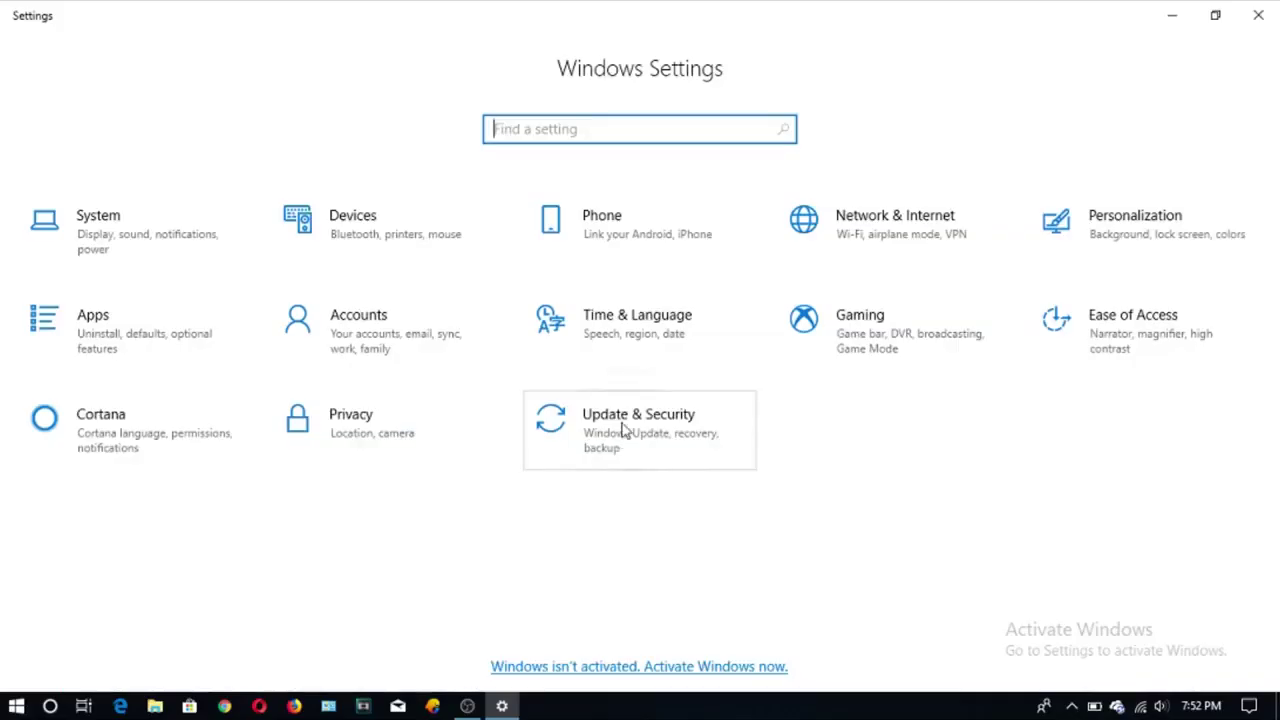
left_click(622, 428)
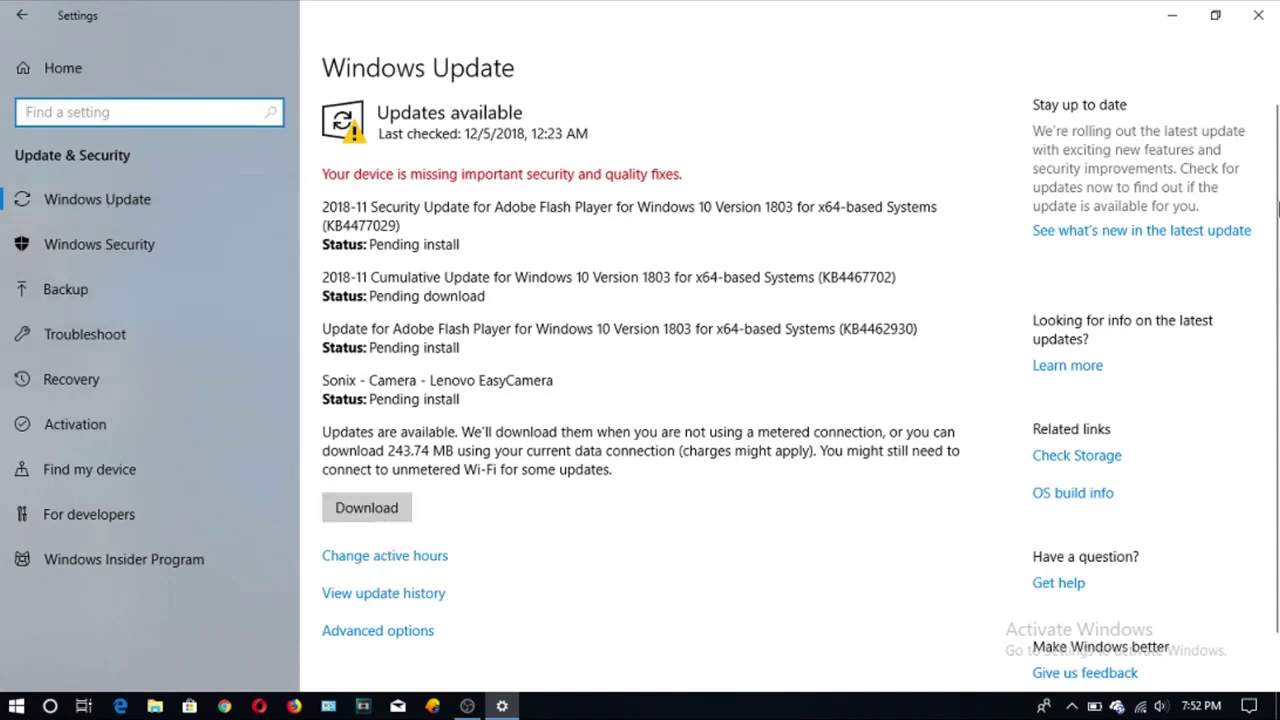
left_click_drag(1272, 345, 1270, 385)
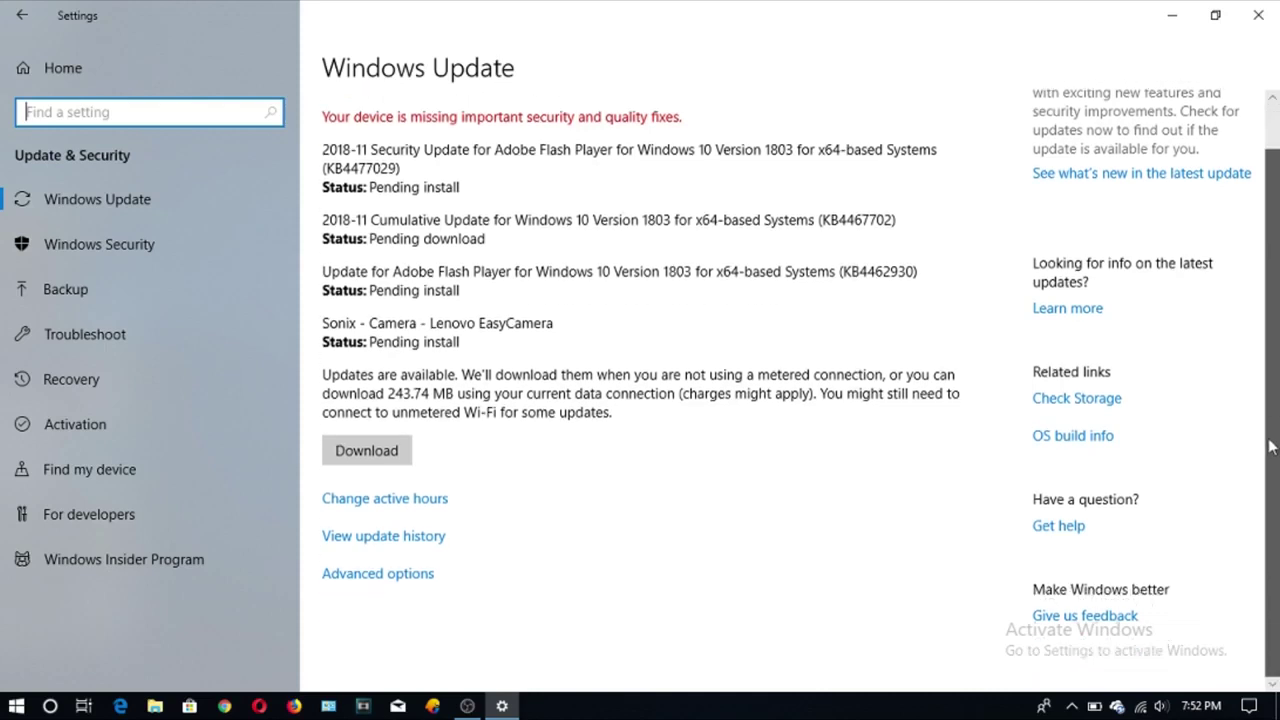
scroll(1270, 448, "up", 1)
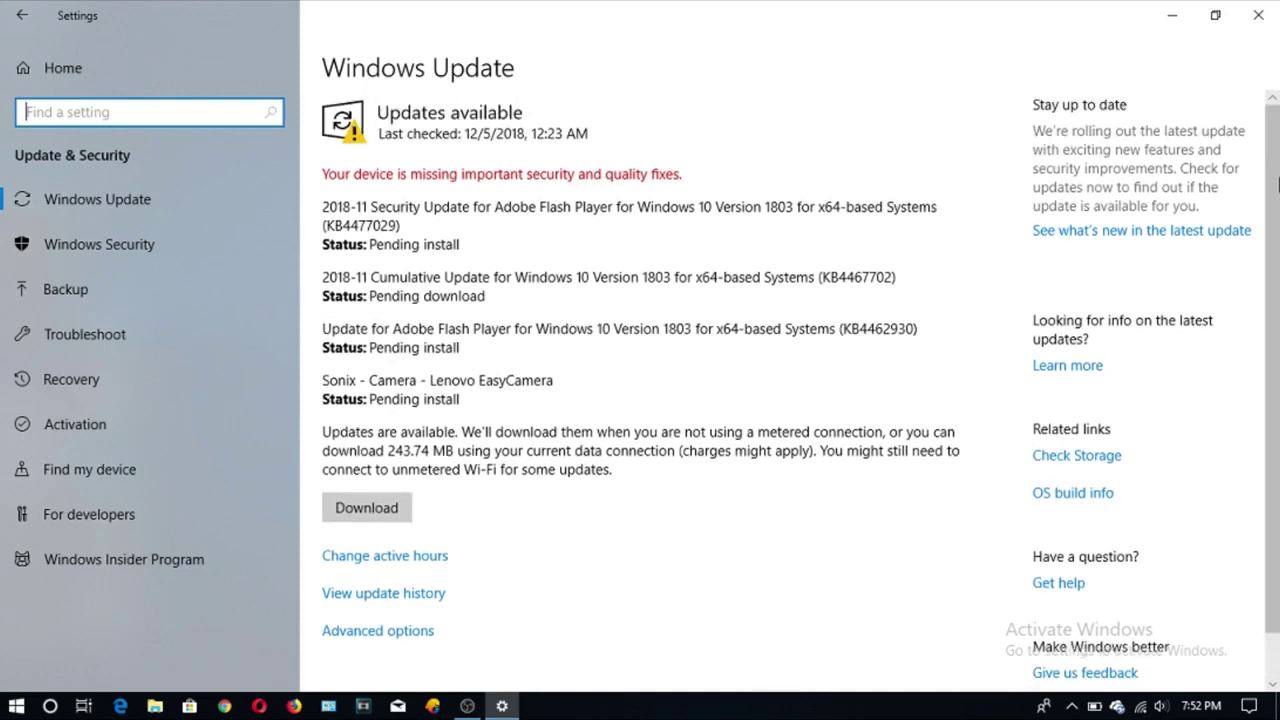
left_click(1257, 22)
Step: Open the Microsoft Store, look over its home page, and close it
left_click(16, 705)
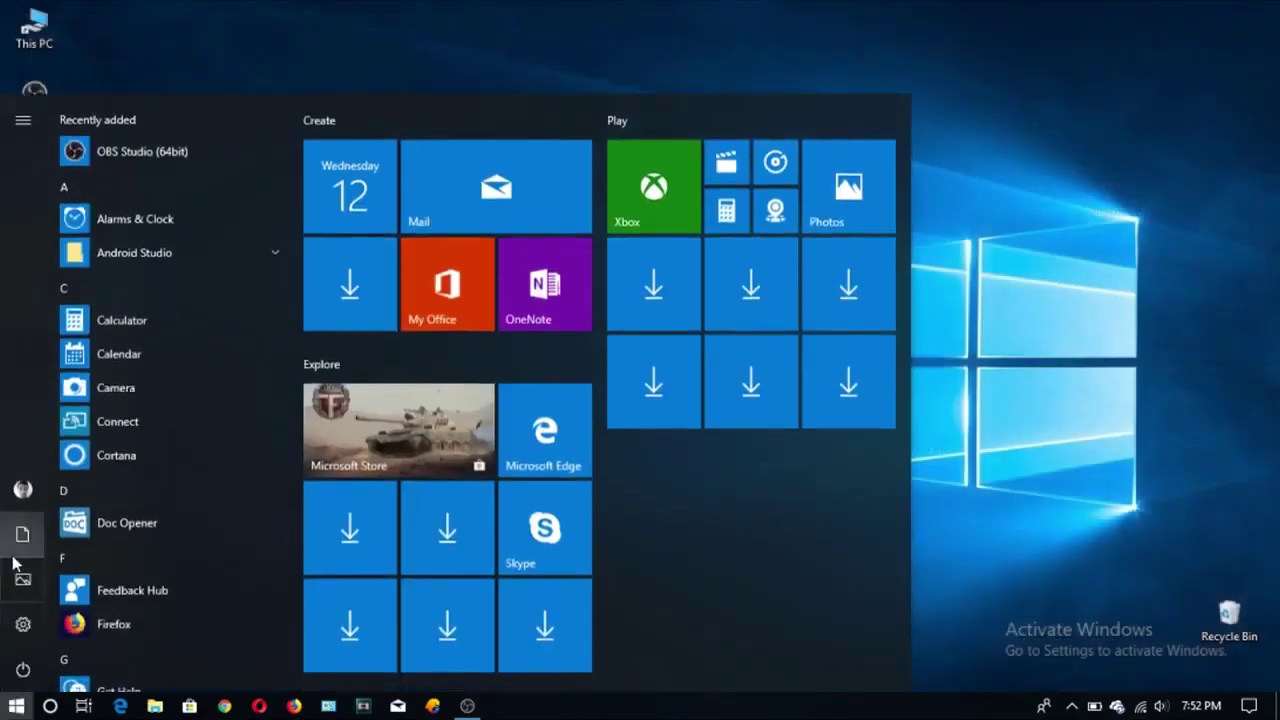
left_click(393, 441)
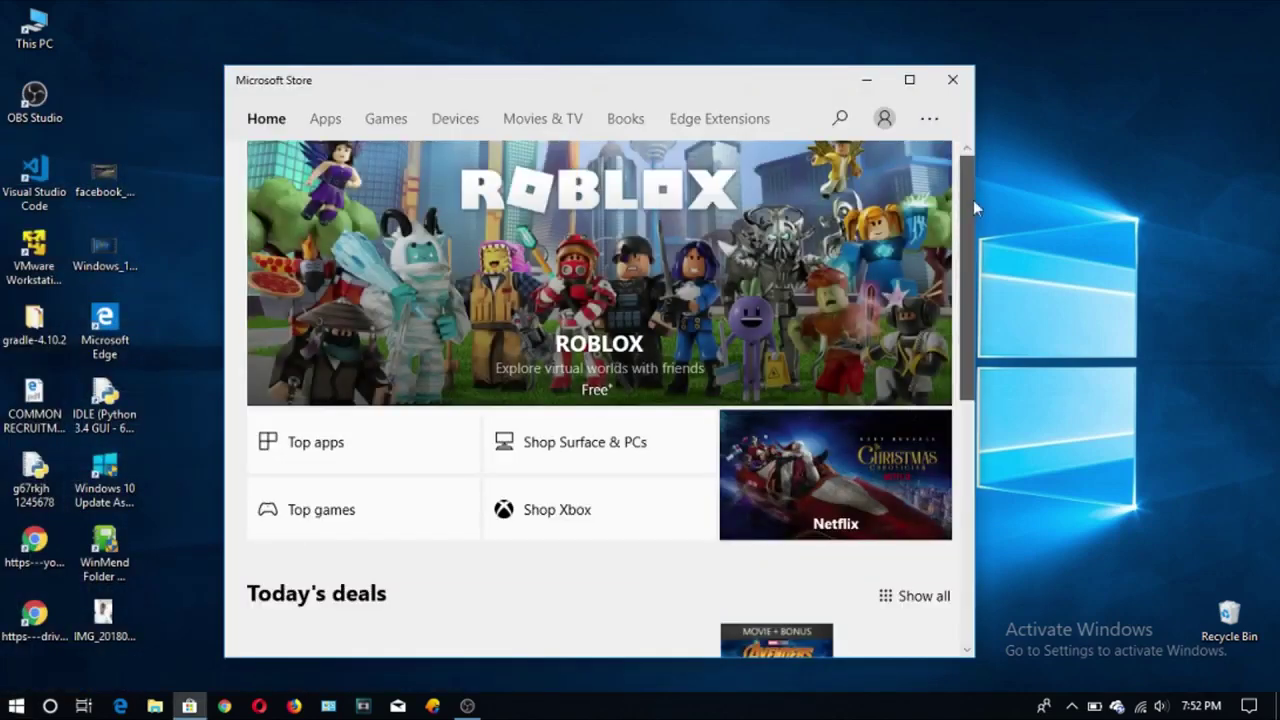
mouse_move(966, 206)
left_mouse_down()
mouse_move(968, 518)
mouse_move(984, 609)
mouse_move(966, 190)
left_mouse_up()
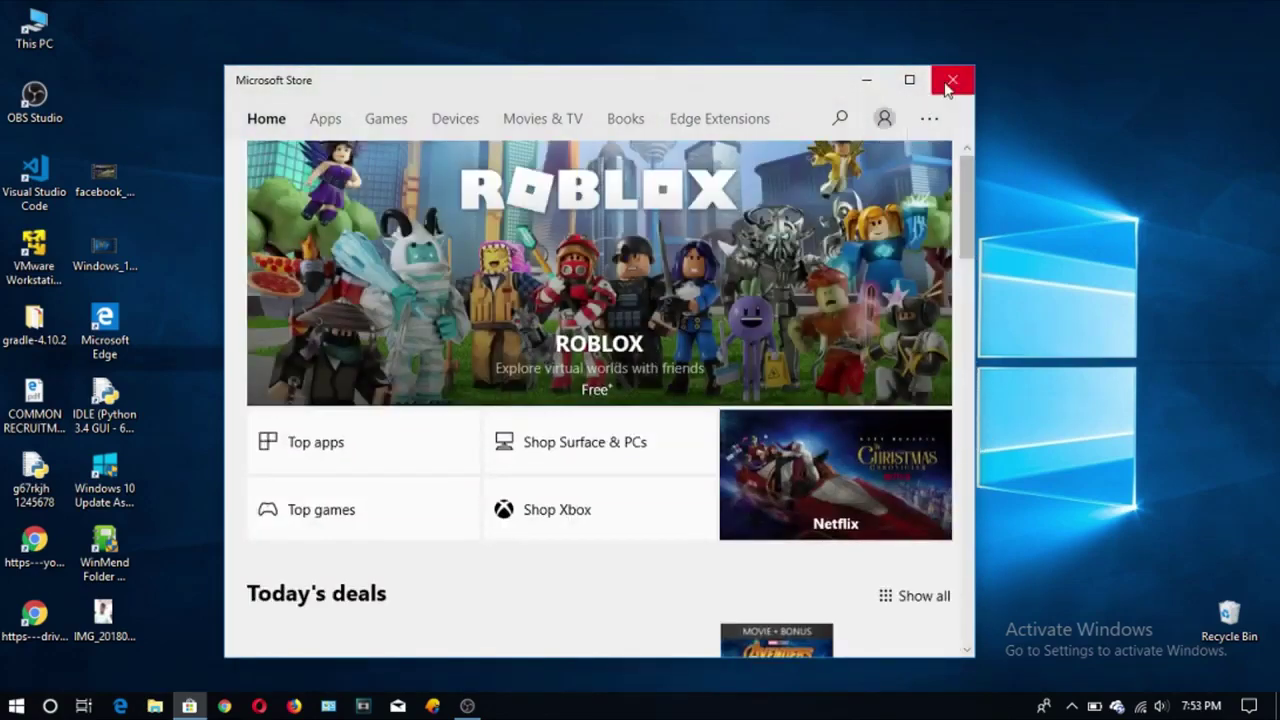
left_click(950, 84)
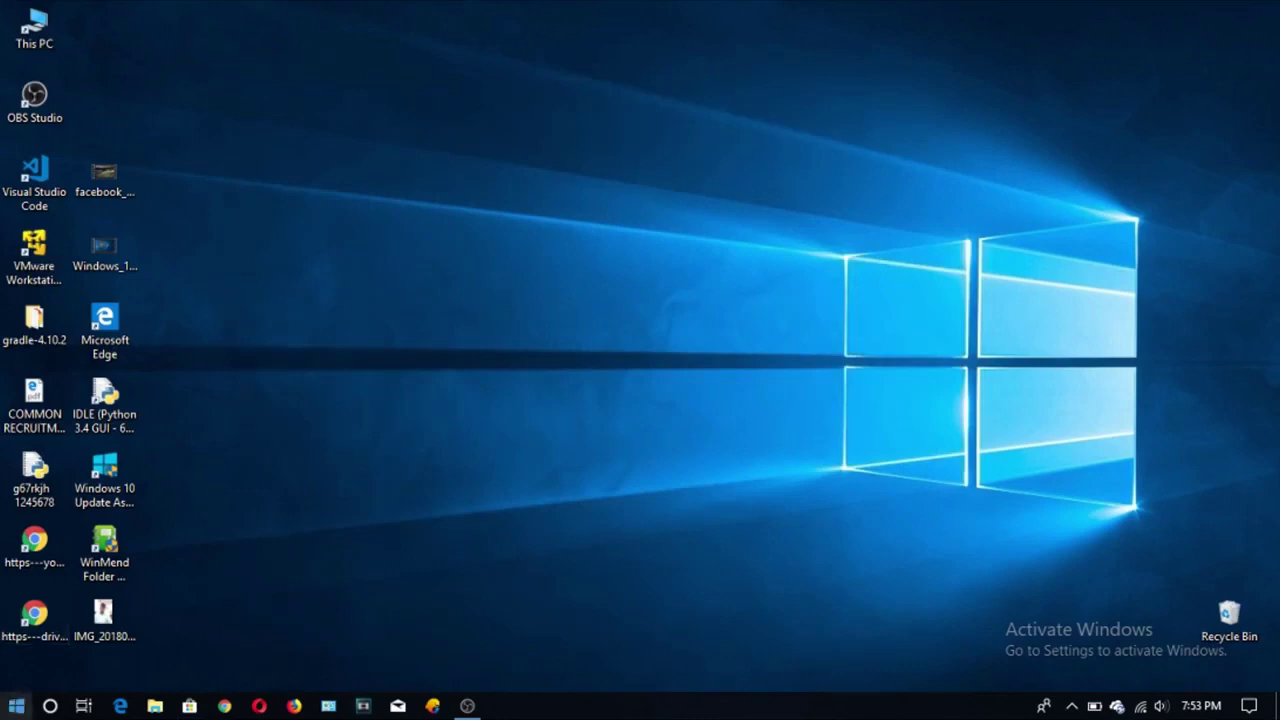
Step: Open the advanced options of Windows Update in Windows Settings
left_click(14, 708)
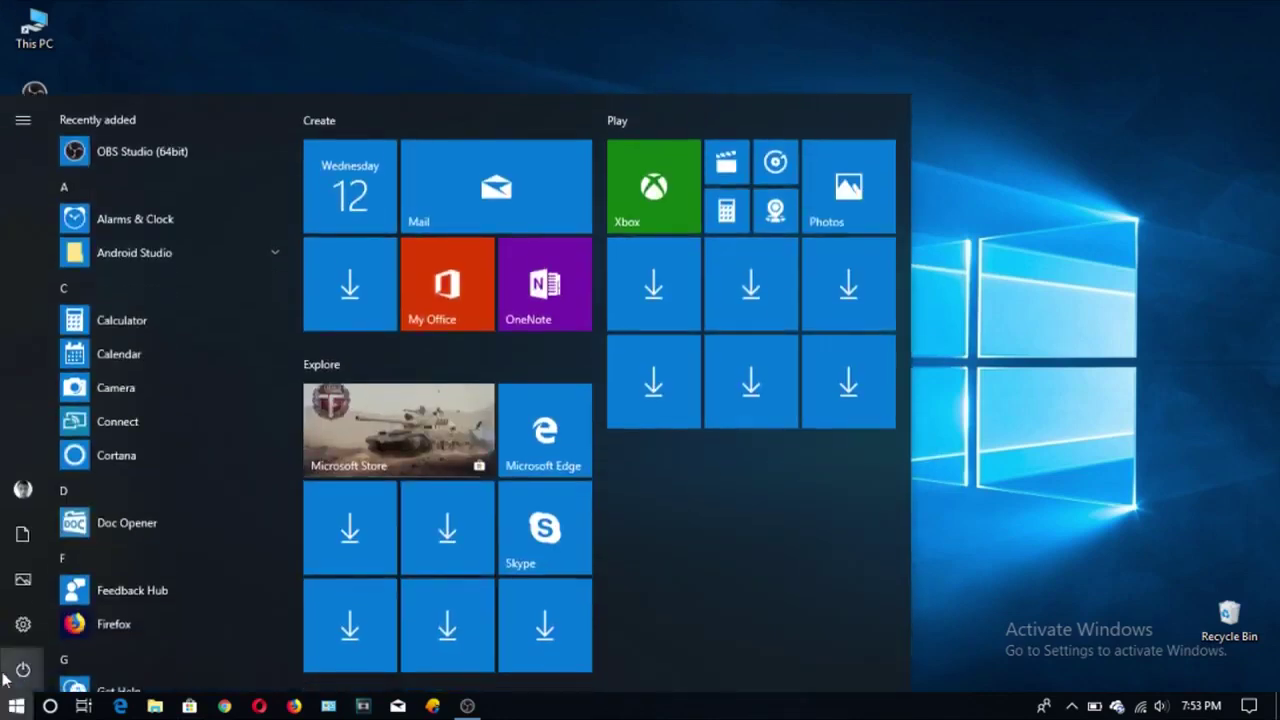
left_click(14, 626)
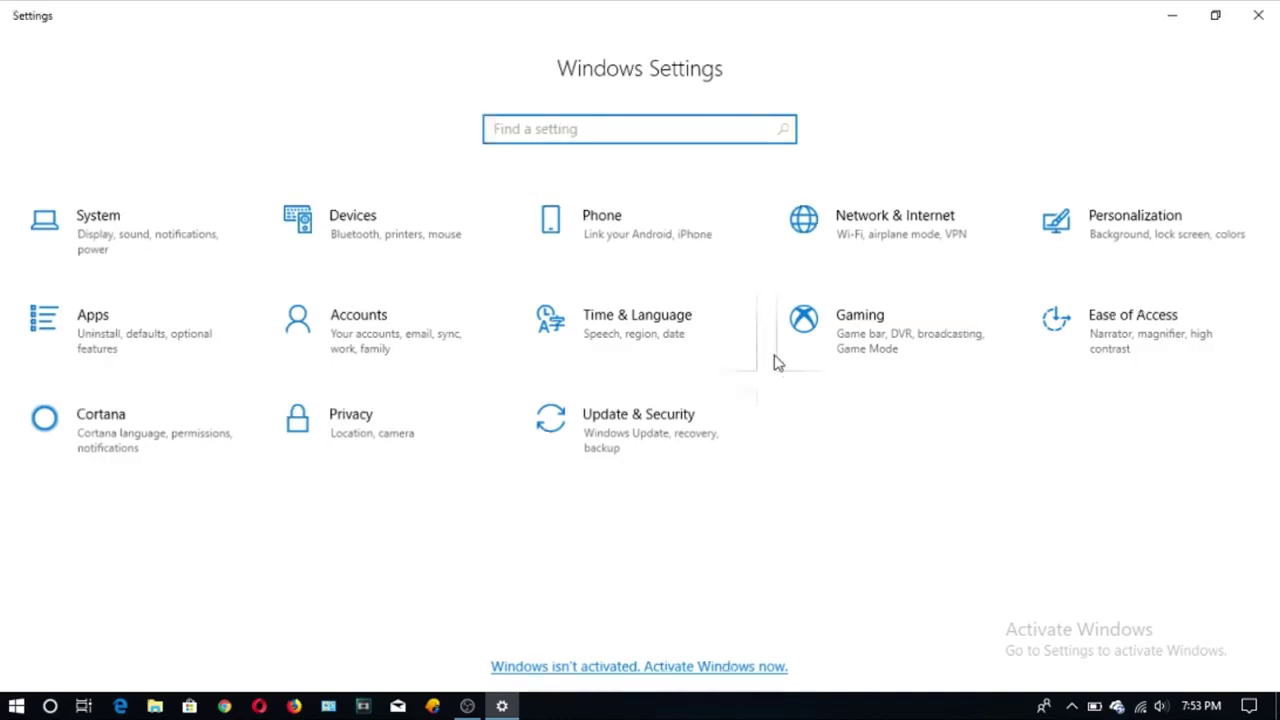
left_click(623, 444)
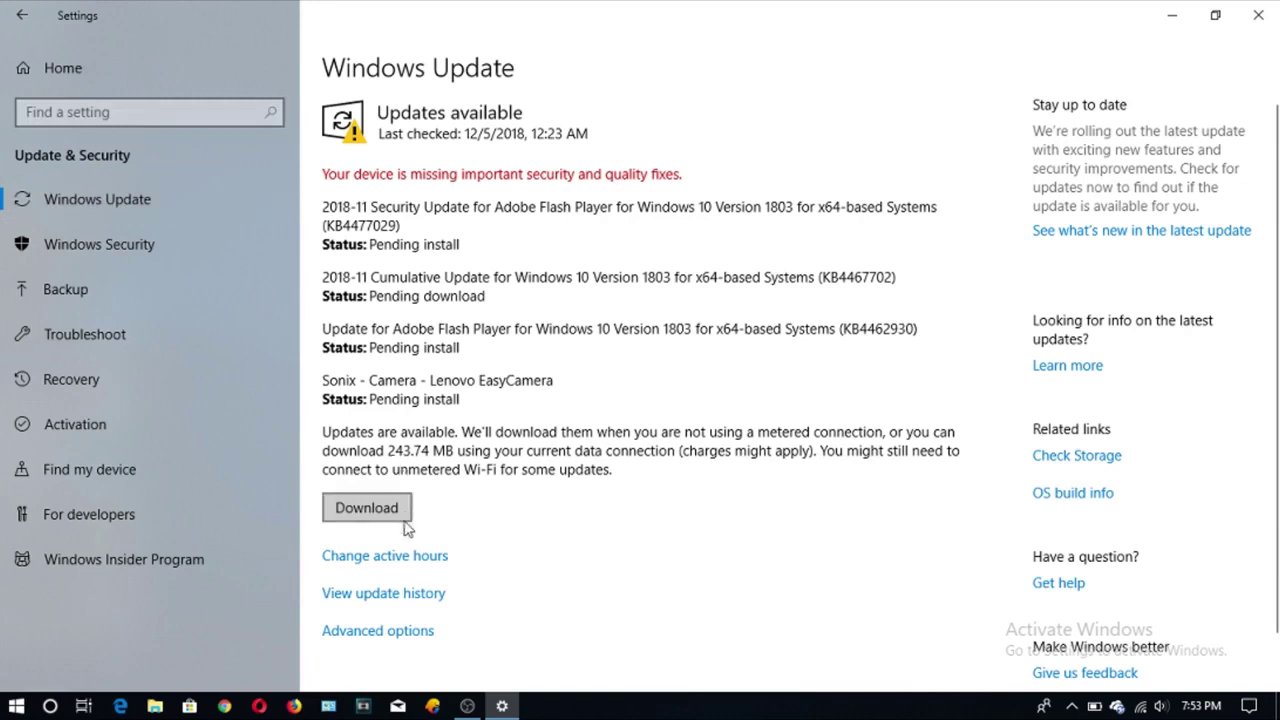
left_click(373, 631)
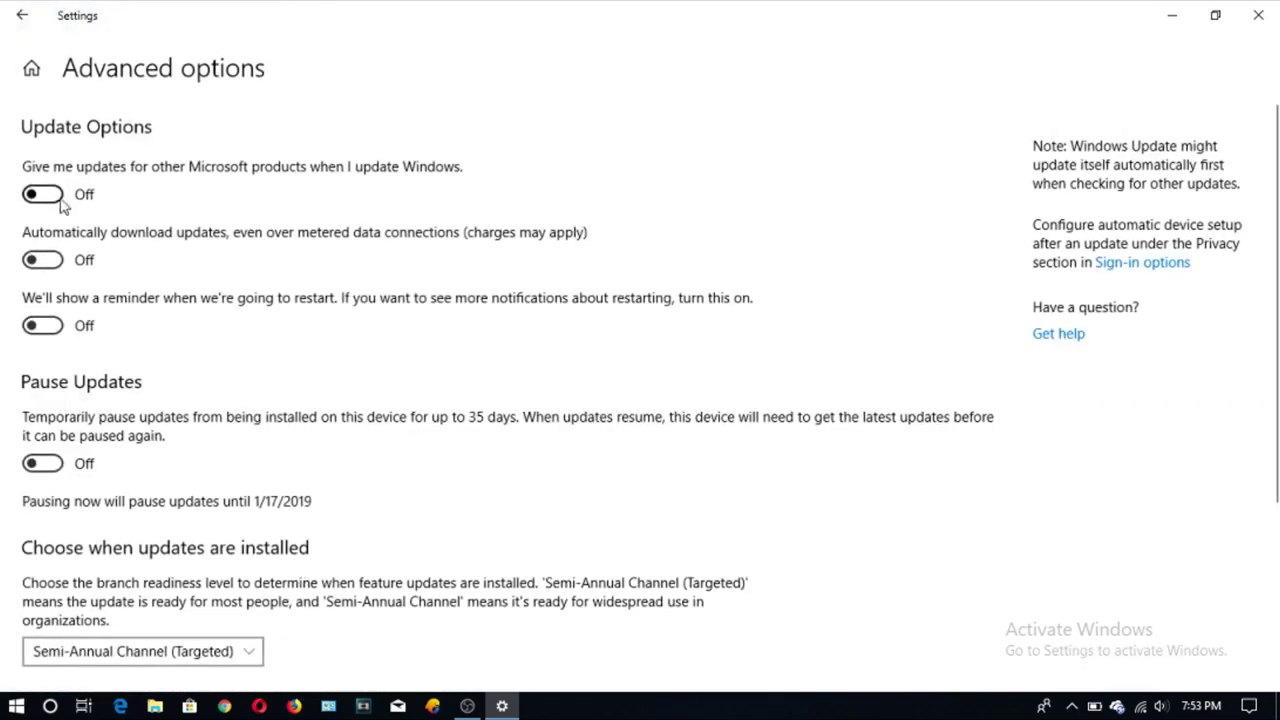
Step: Switch updates for other Microsoft products and automatic downloads over metered connections on and back off, and toggle the restart reminder
scroll(1270, 188, "down", 1)
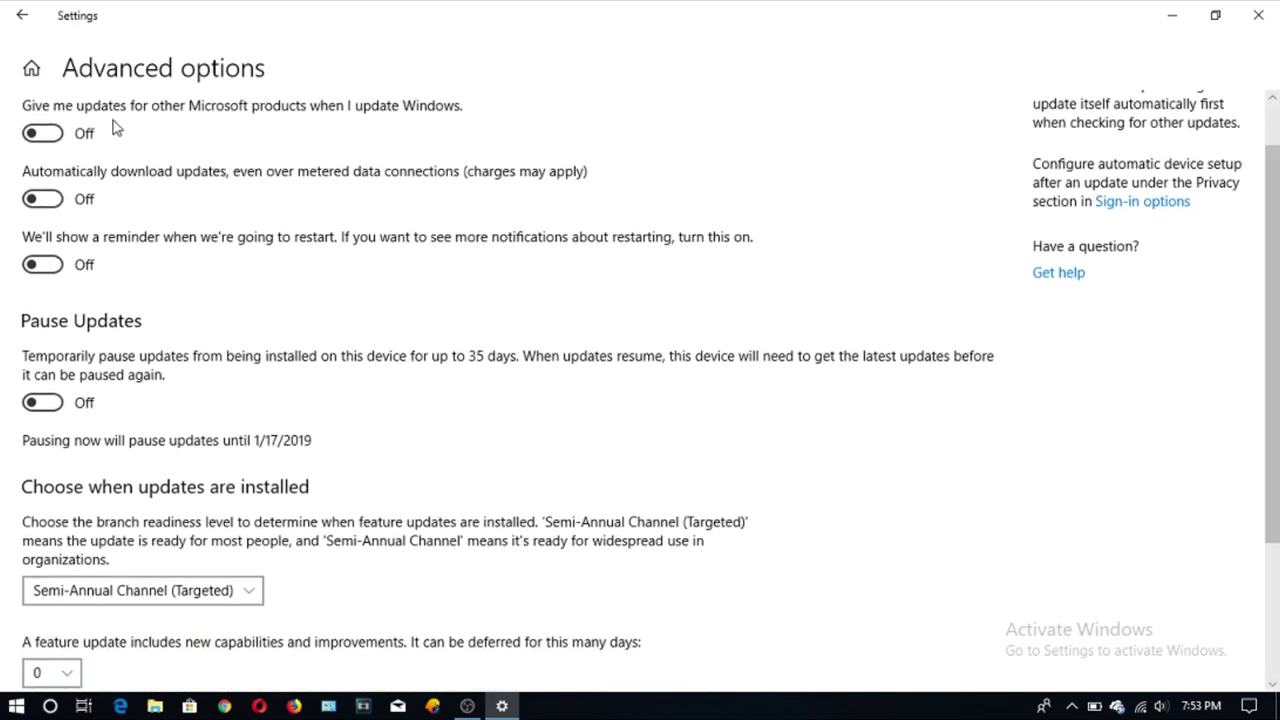
left_click(42, 134)
left_click(42, 134)
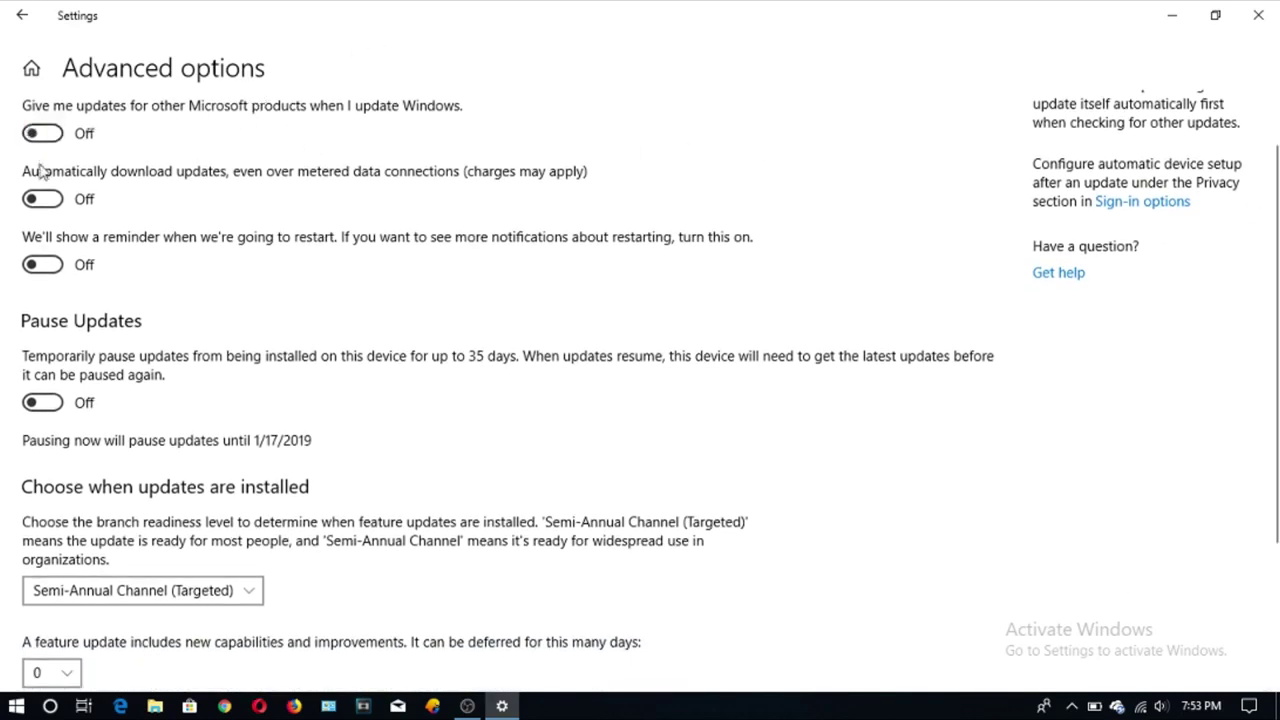
left_click(40, 203)
left_click(40, 203)
left_click(42, 266)
Step: In Delivery Optimization, choose PCs on my local network and PCs on the Internet, turn off downloads from other PCs, and close Settings
left_click_drag(1275, 237, 1275, 372)
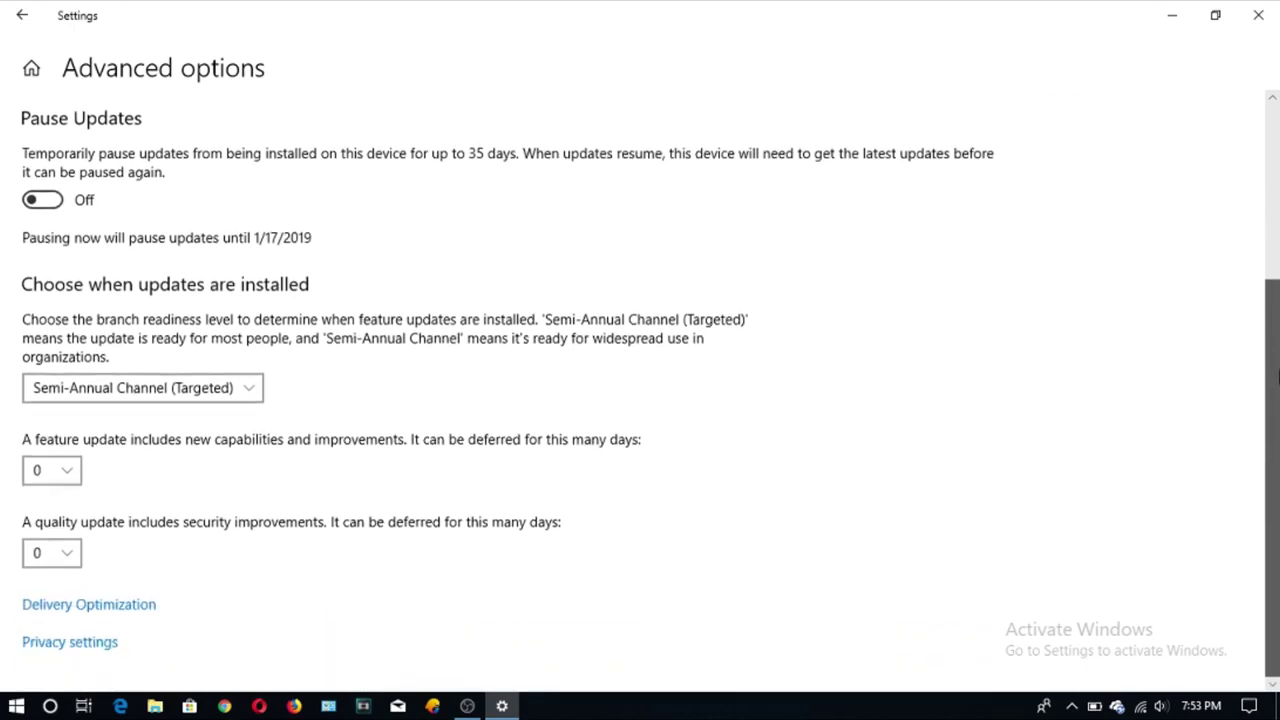
left_click(76, 606)
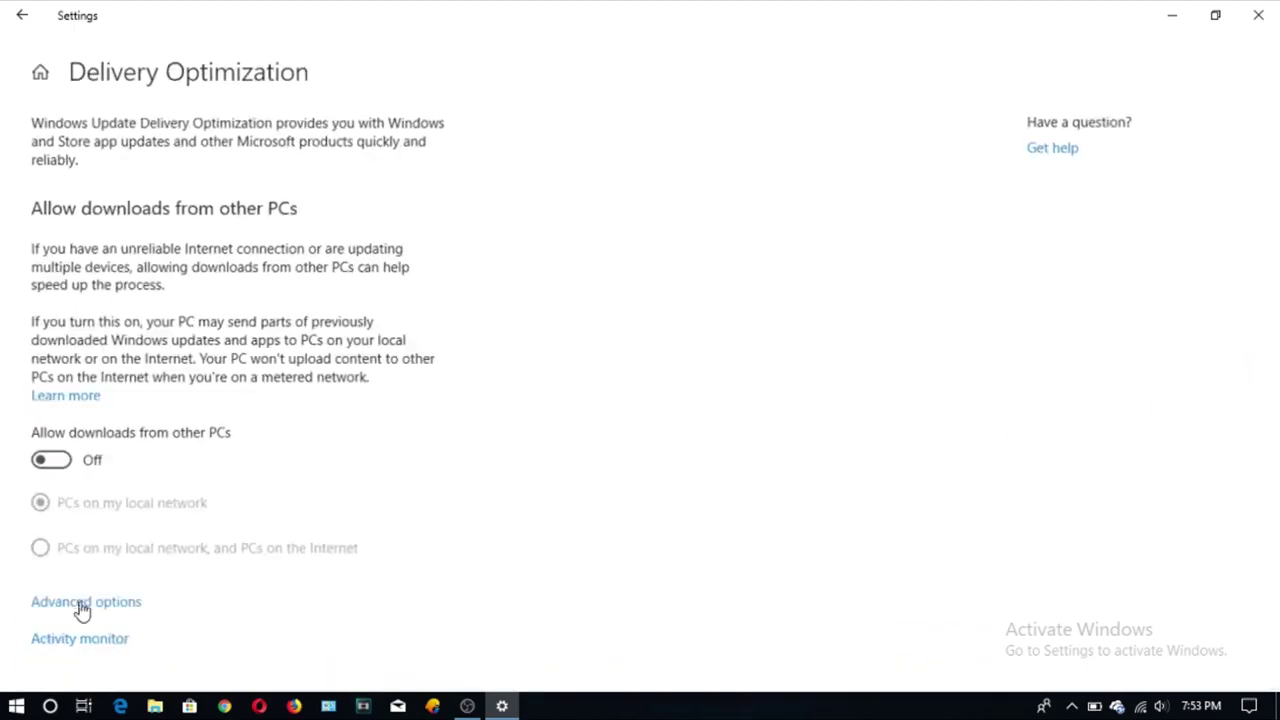
left_click(40, 466)
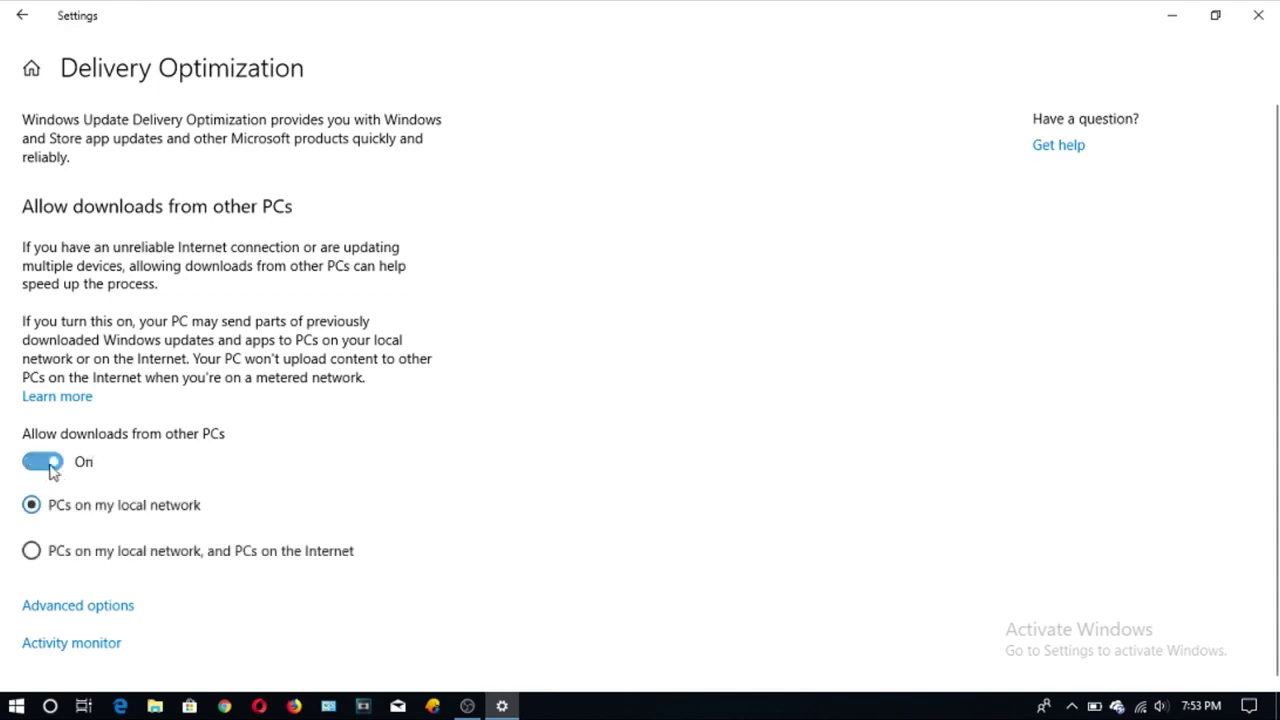
left_click(33, 553)
left_click(50, 466)
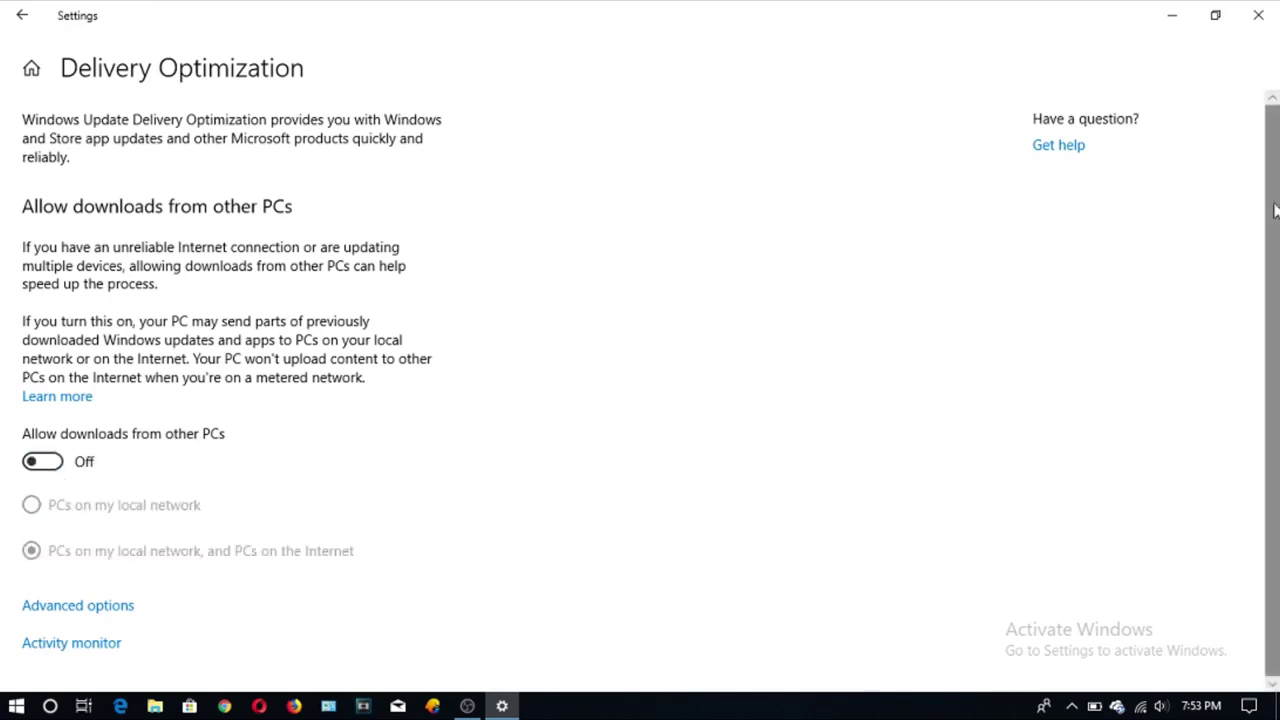
left_click(8, 15)
left_click(15, 15)
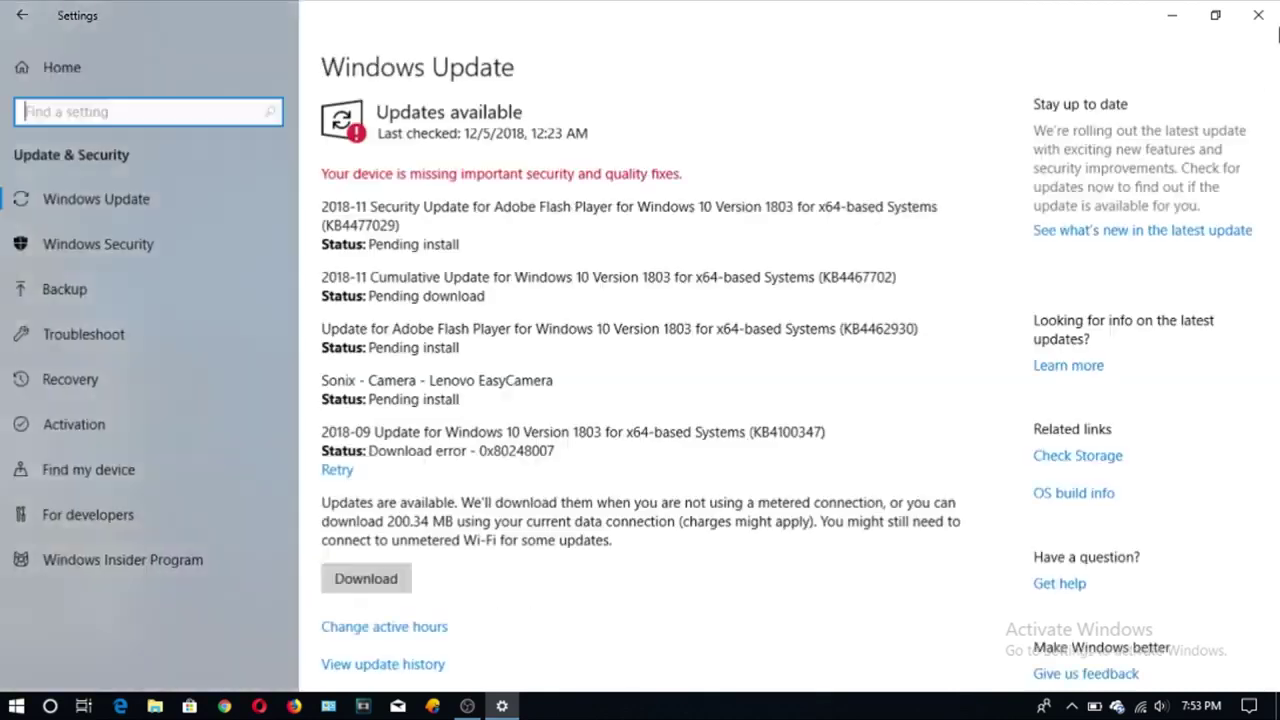
left_click(1258, 15)
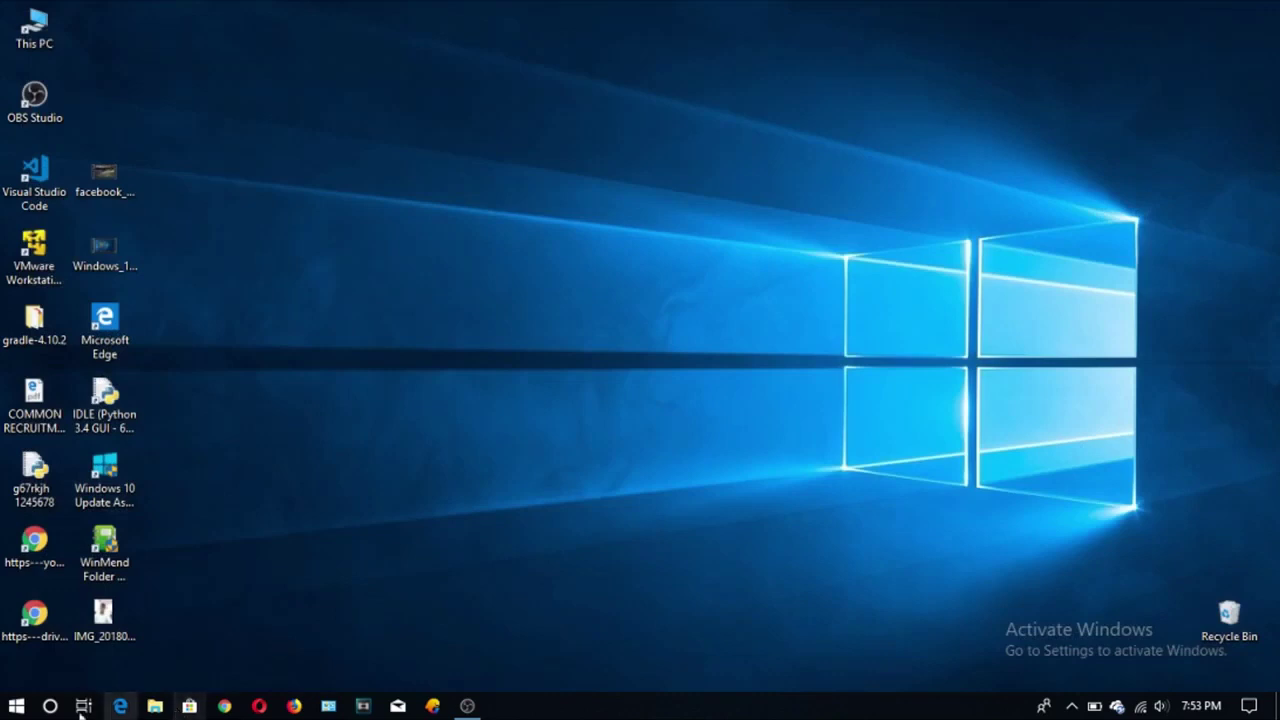
Step: Open the Microsoft Store and look it up with a Windows search for "store", then return to the Store window
left_click(16, 705)
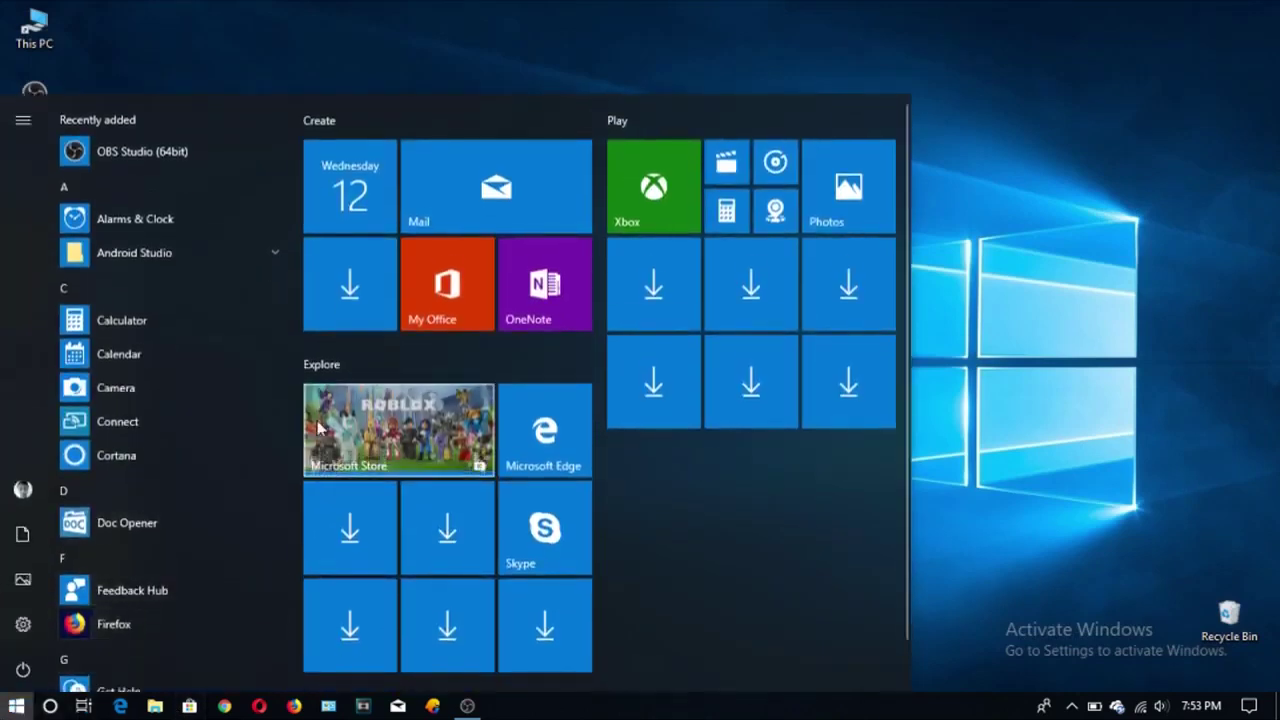
left_click(372, 436)
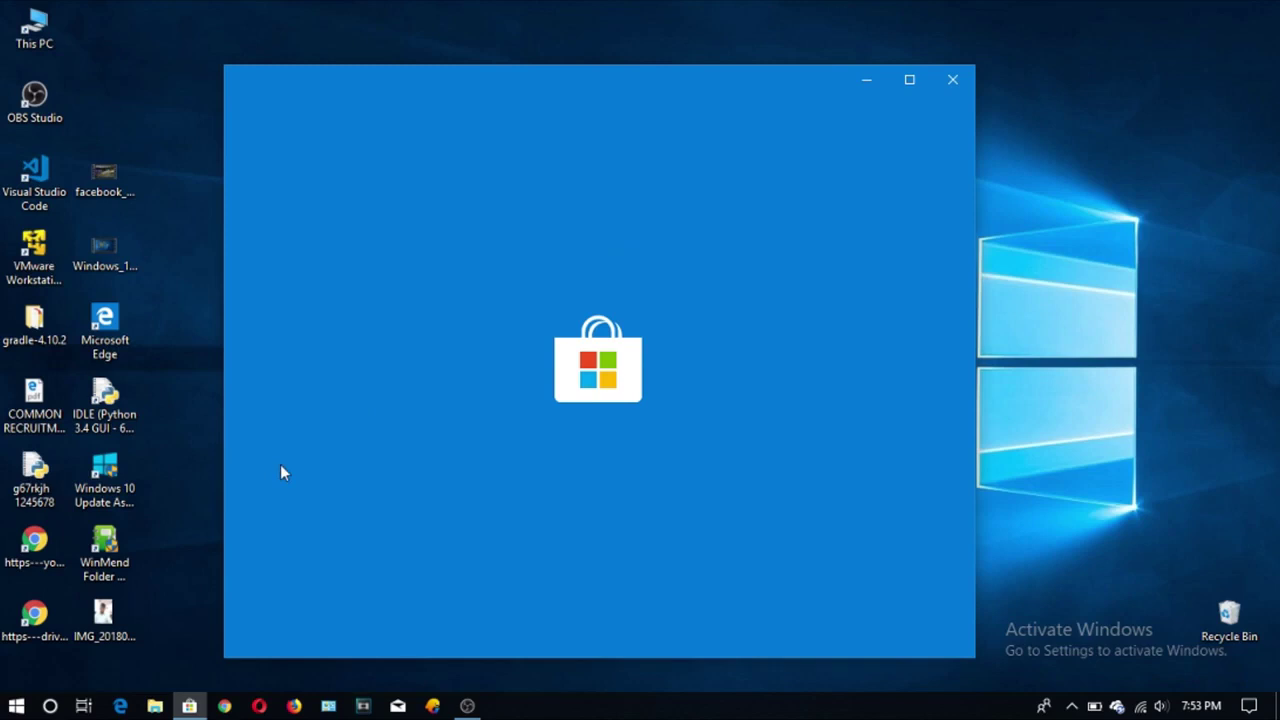
key("super")
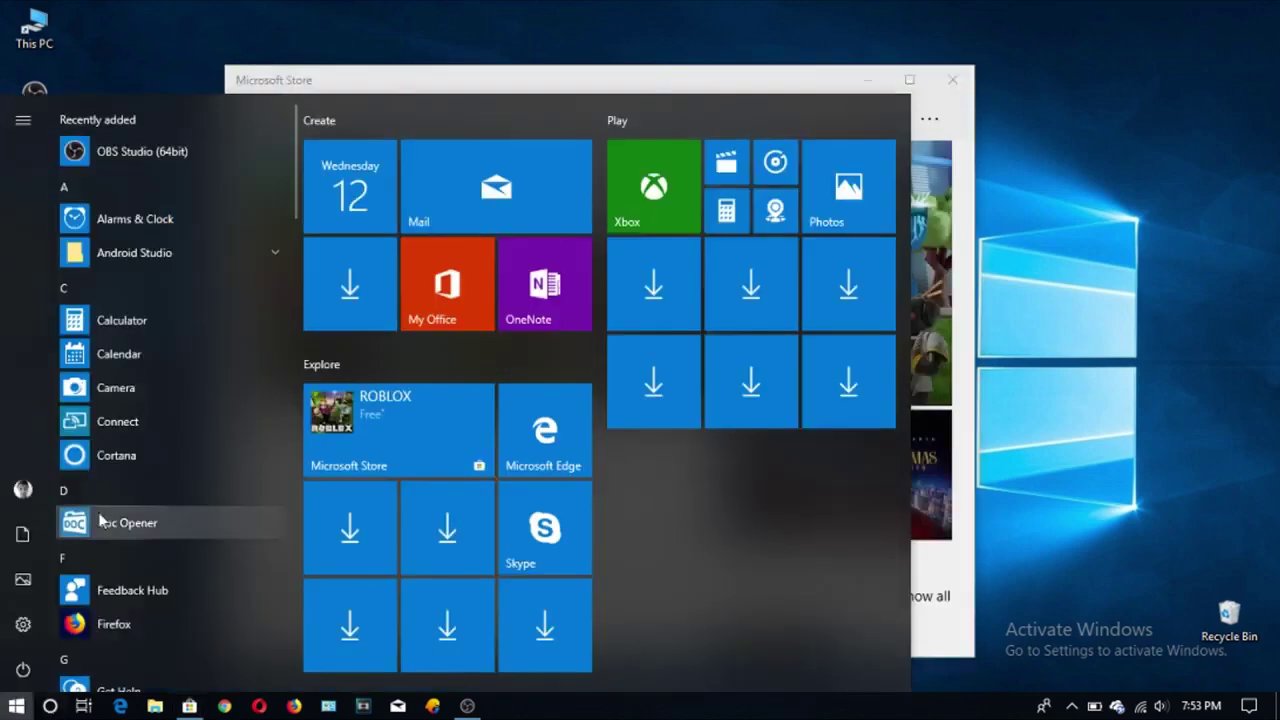
left_click(50, 707)
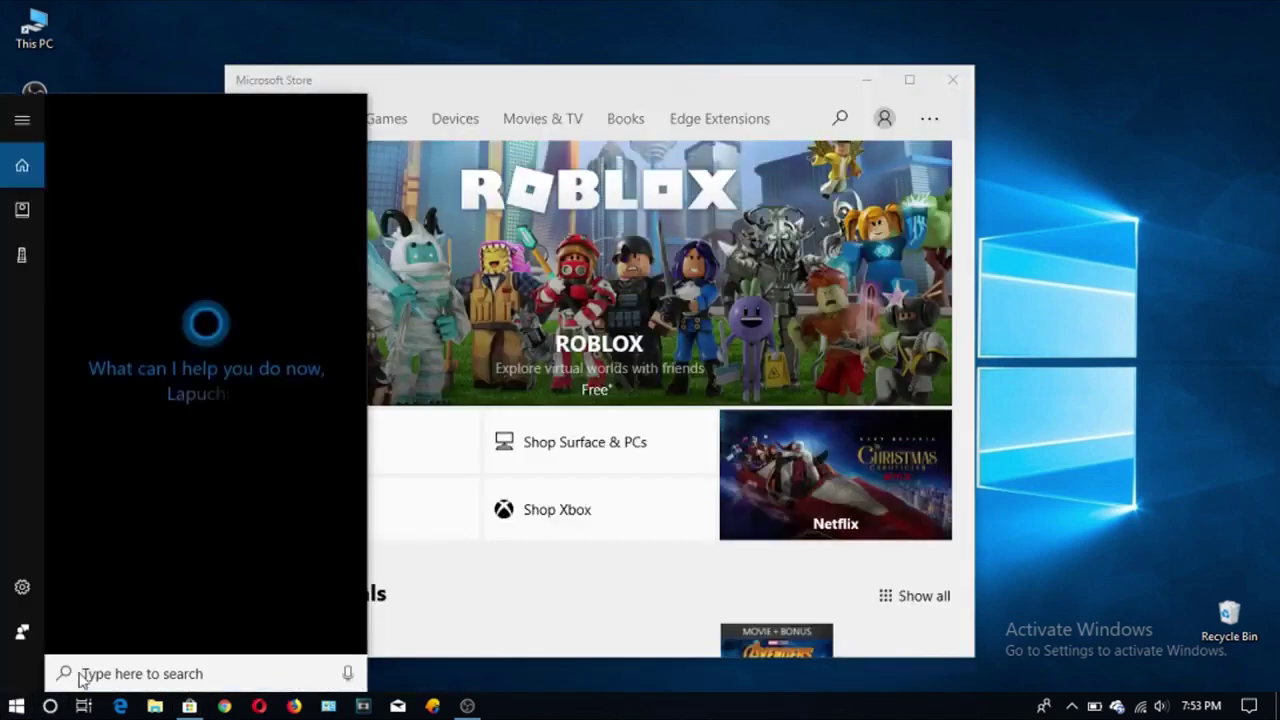
type("store")
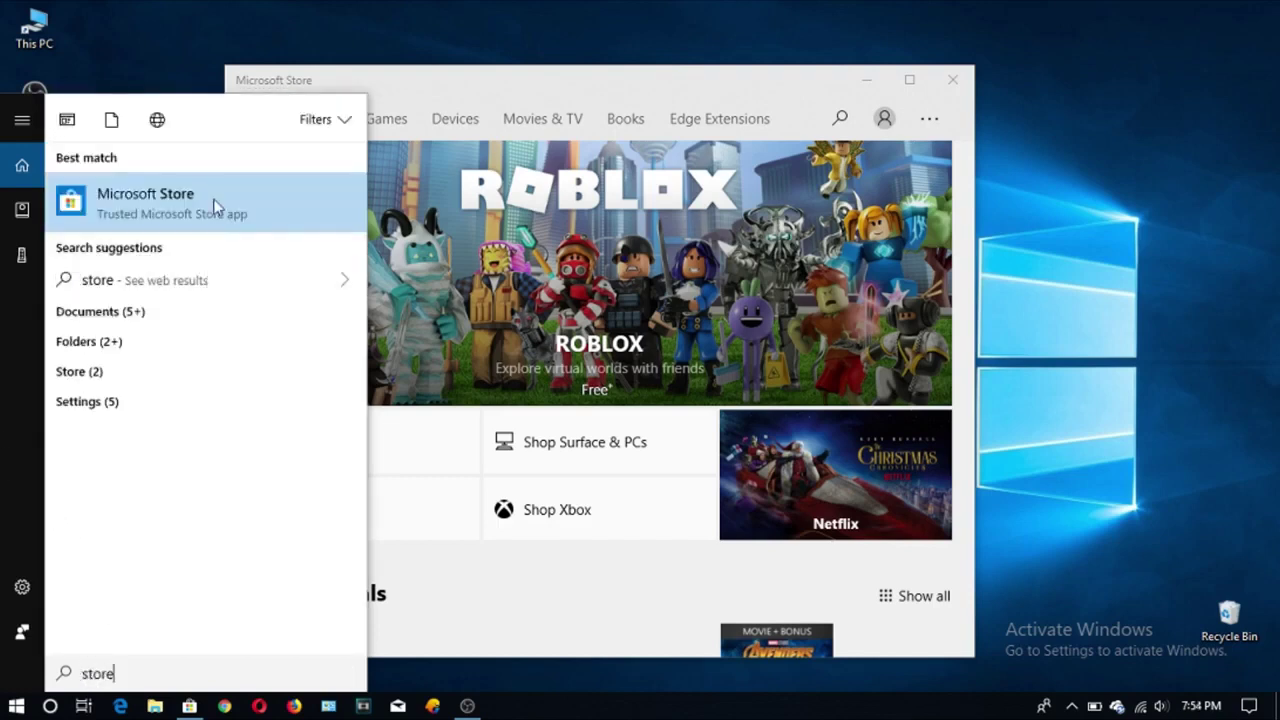
left_click(627, 18)
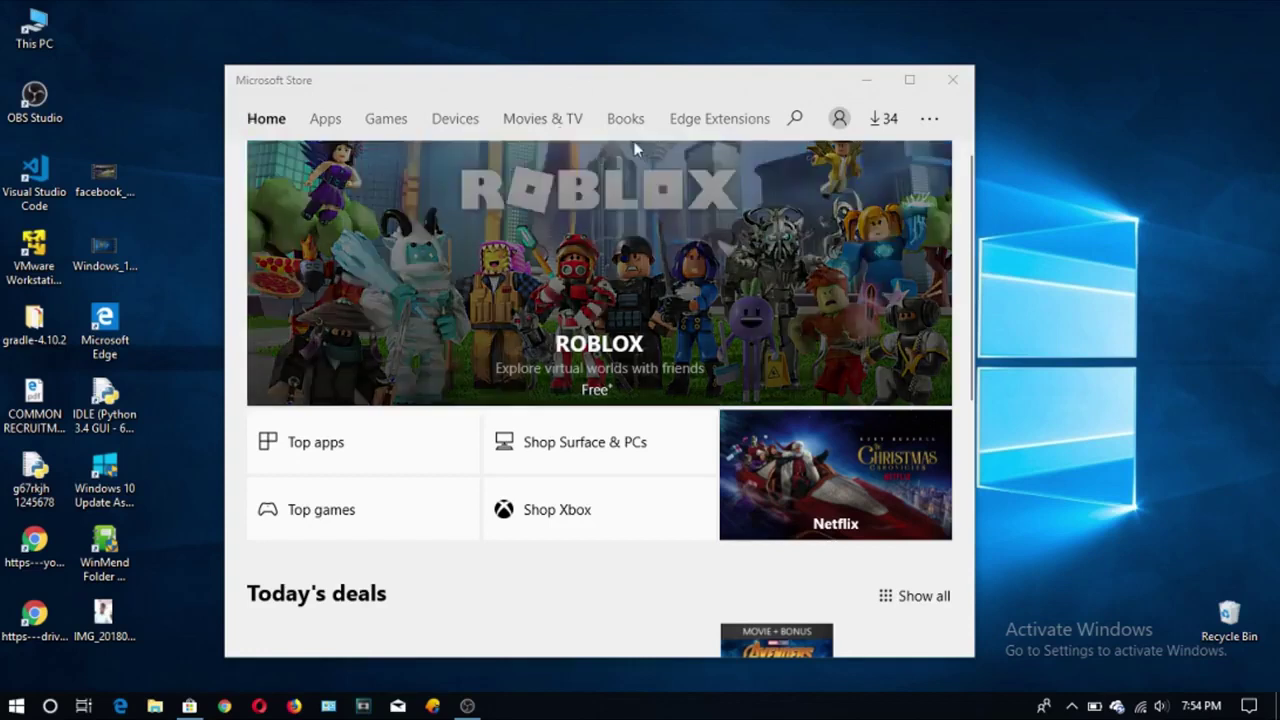
Step: In the Microsoft Store settings, switch automatic app updates and showing products on the live tile on and back off, and close the Store
left_click(937, 124)
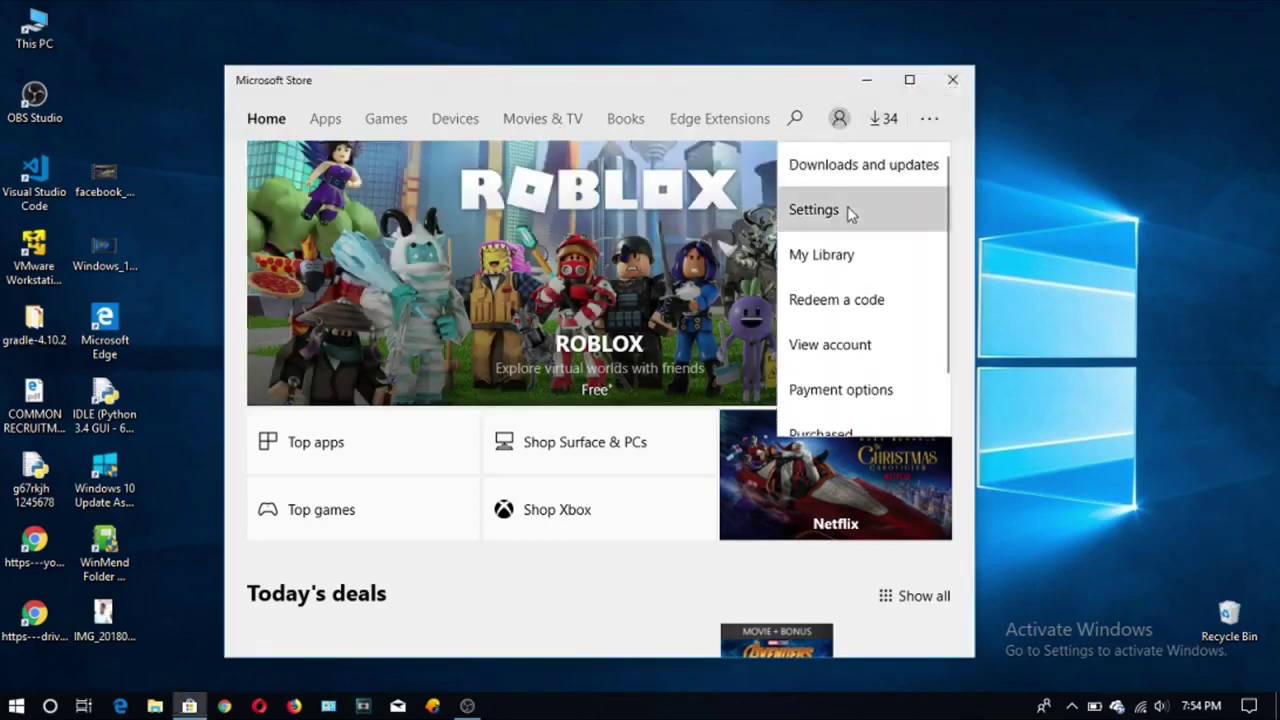
left_click(848, 212)
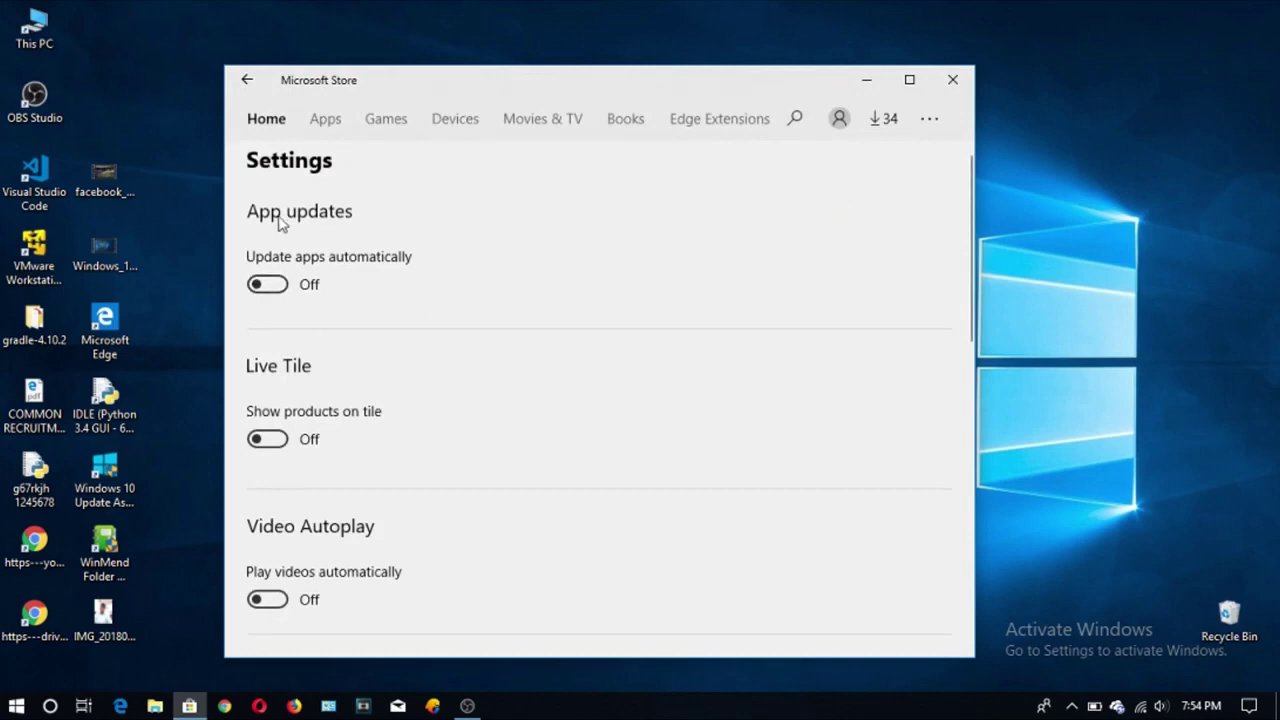
left_click(281, 288)
left_click(278, 290)
left_click(270, 443)
left_click(268, 448)
left_click_drag(963, 271, 960, 414)
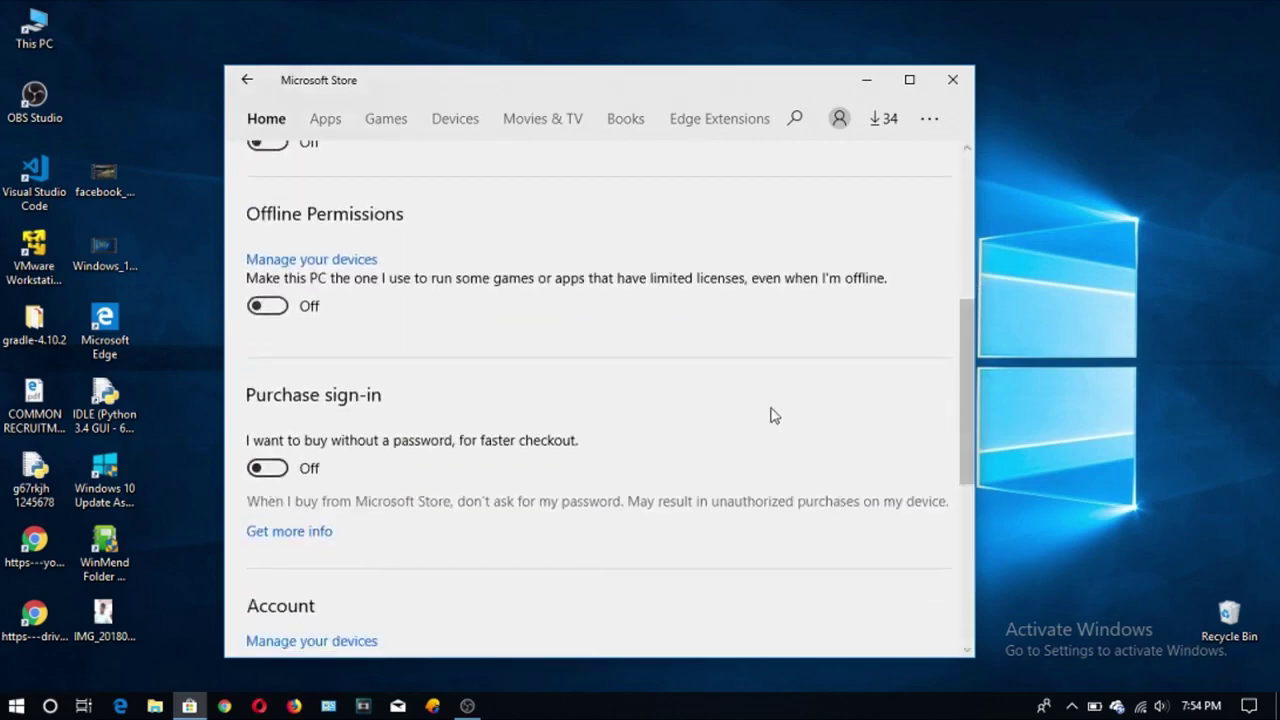
left_click(958, 81)
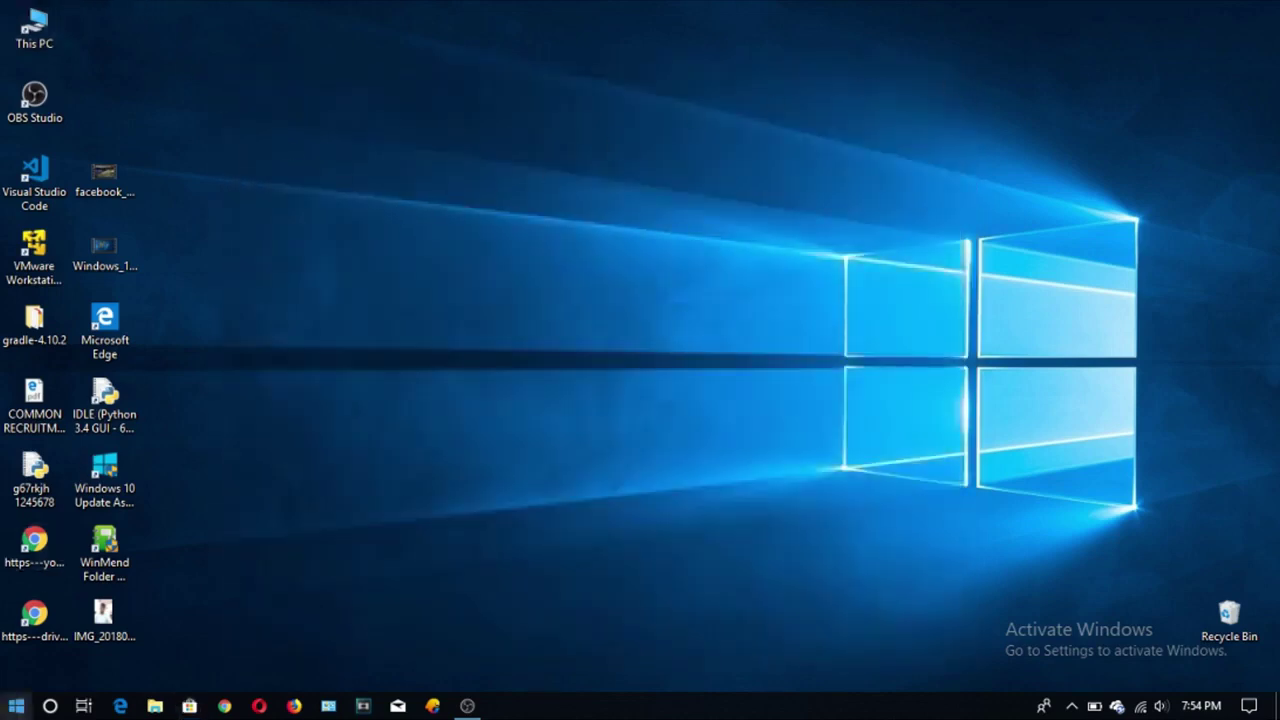
Step: In the Network & Internet settings, set the connected "free wifi" Wi-Fi network as a metered connection and close Settings
left_click(16, 705)
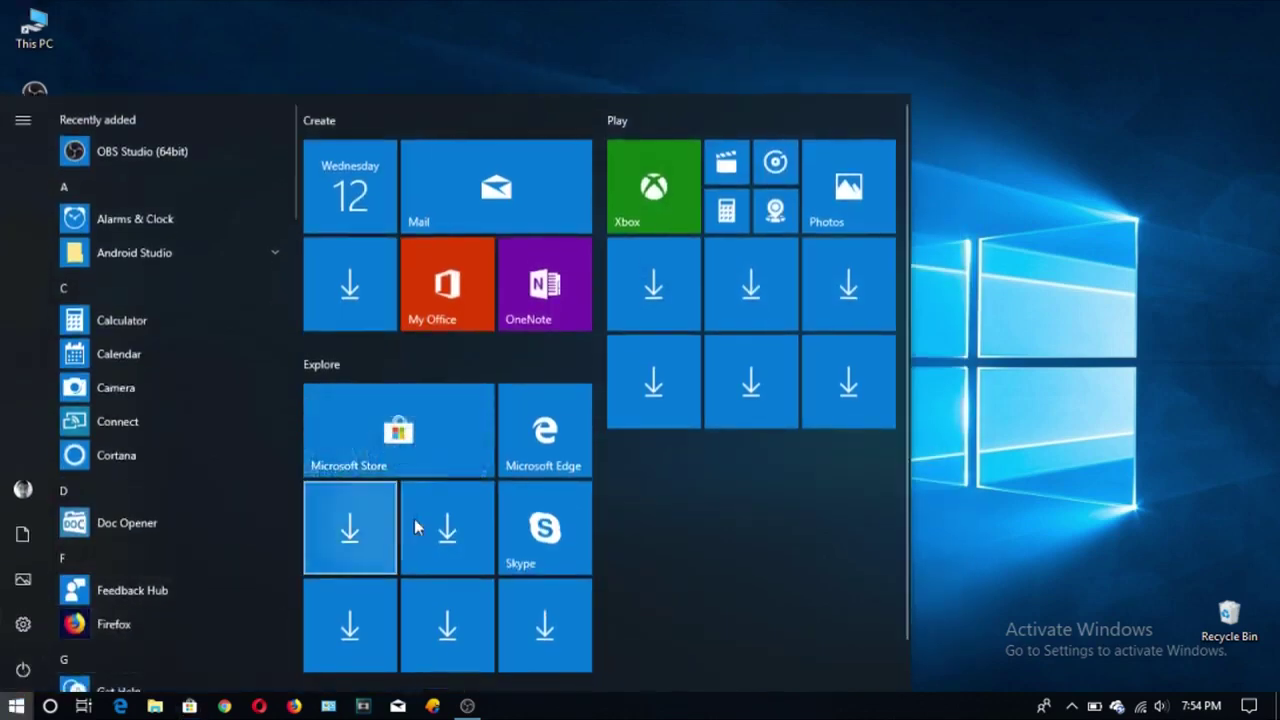
left_click(27, 635)
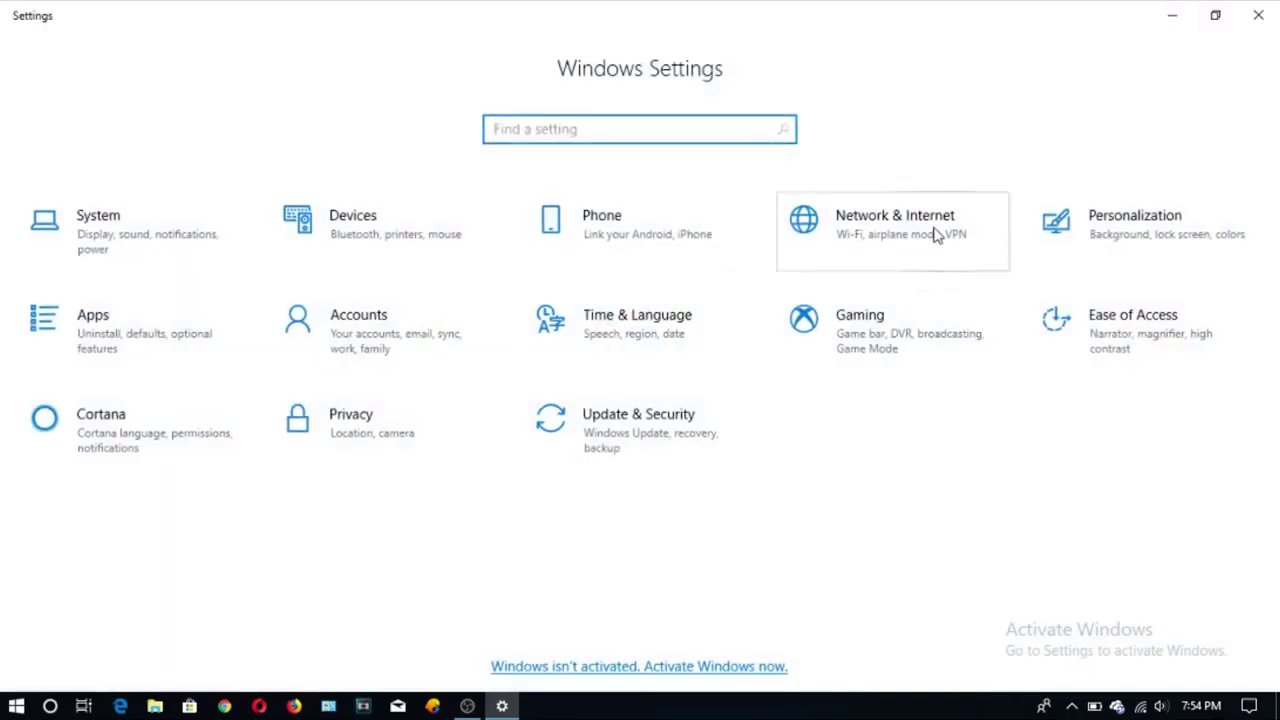
left_click(915, 225)
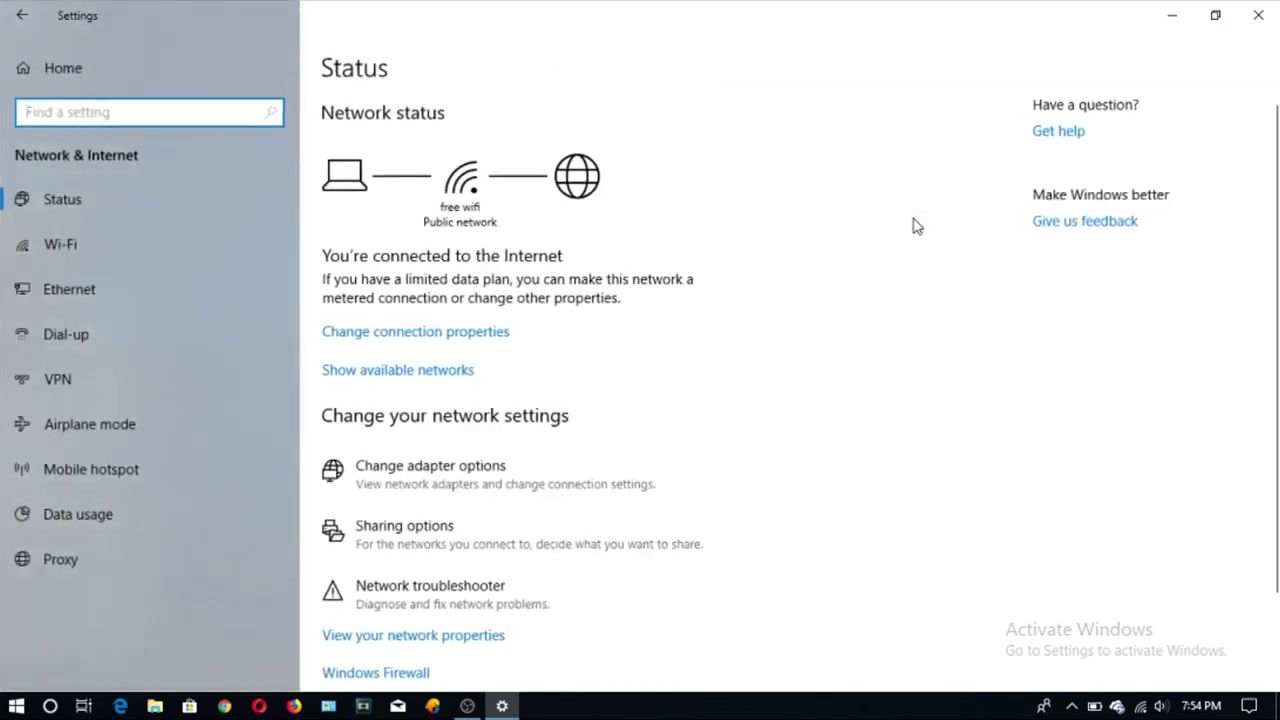
left_click(108, 254)
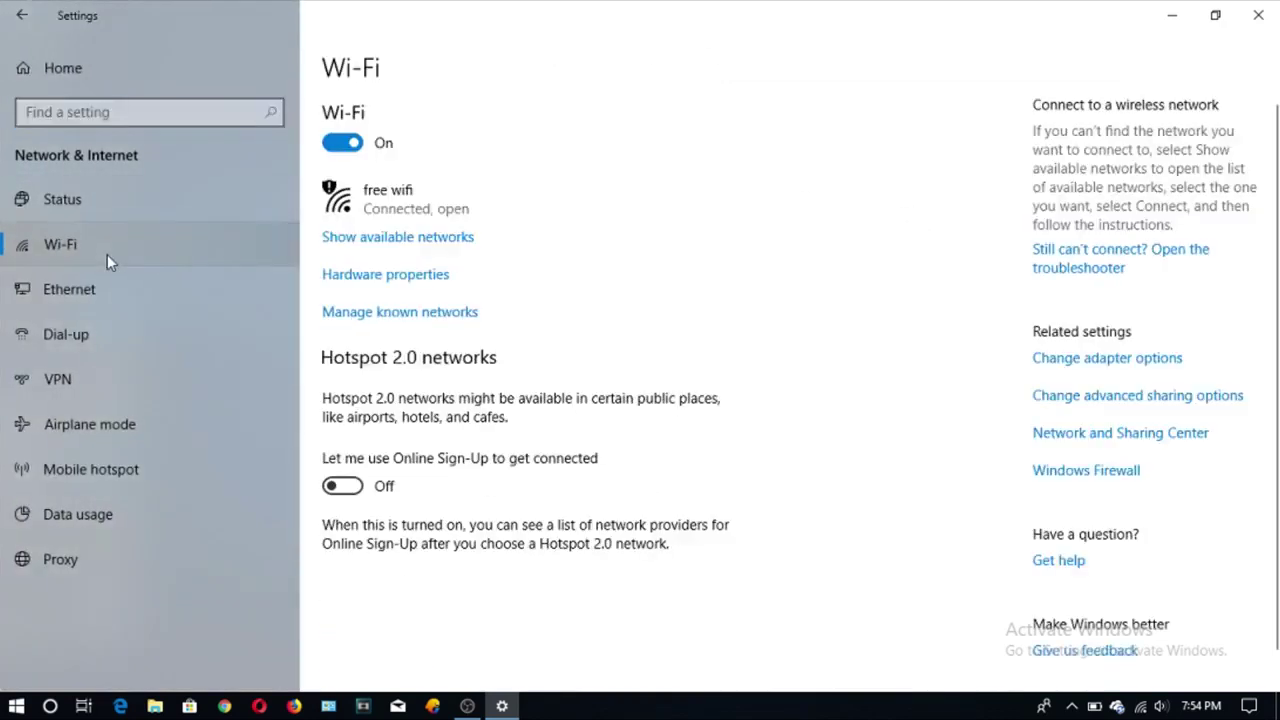
left_click(491, 207)
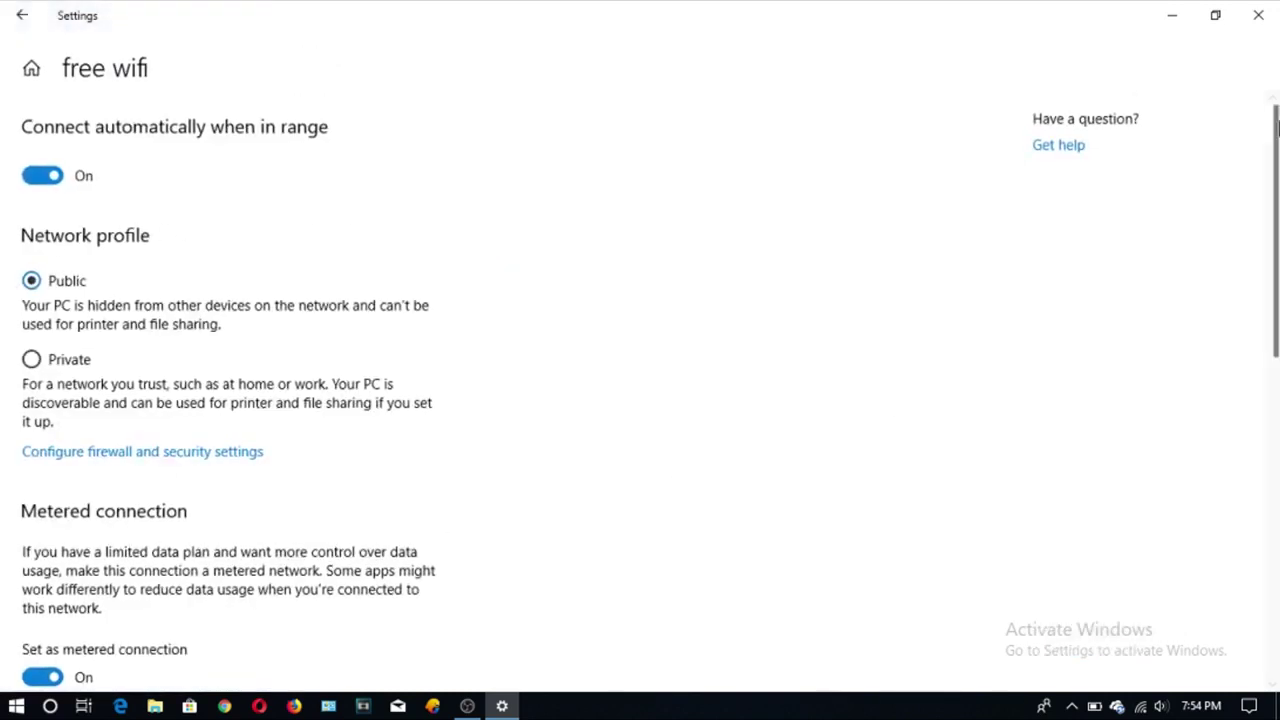
left_click_drag(1271, 120, 1271, 234)
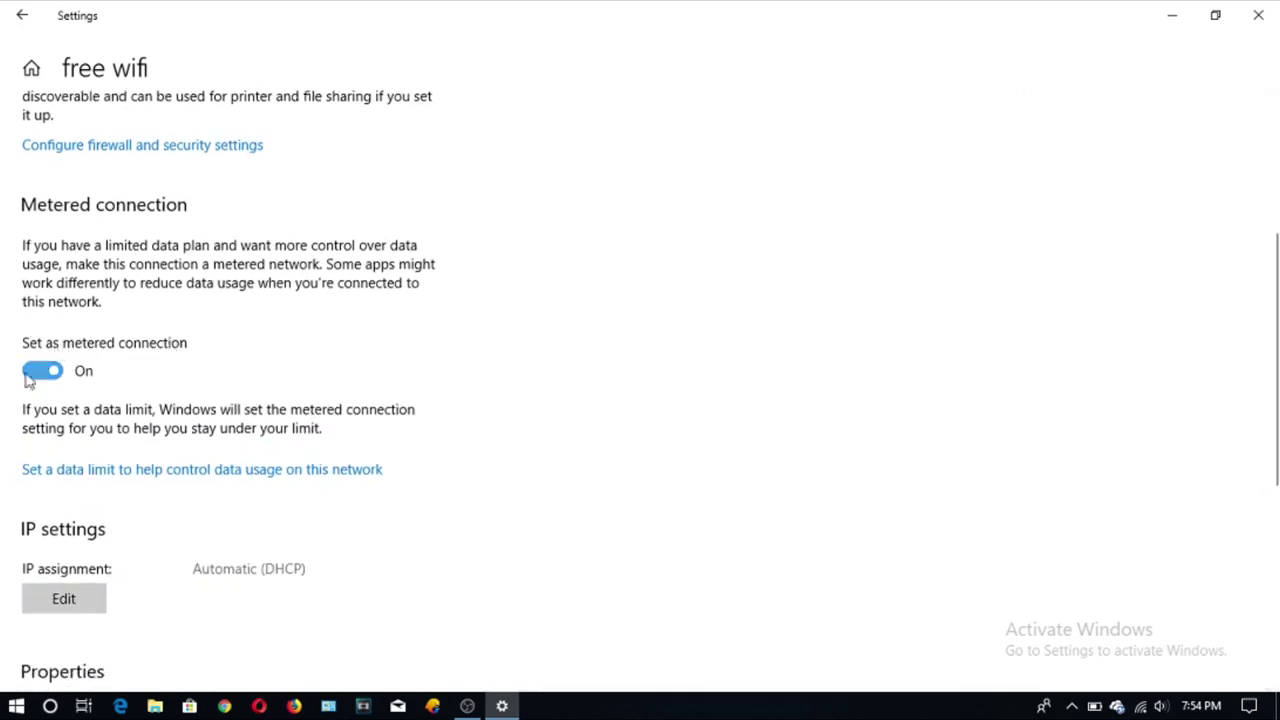
left_click(40, 373)
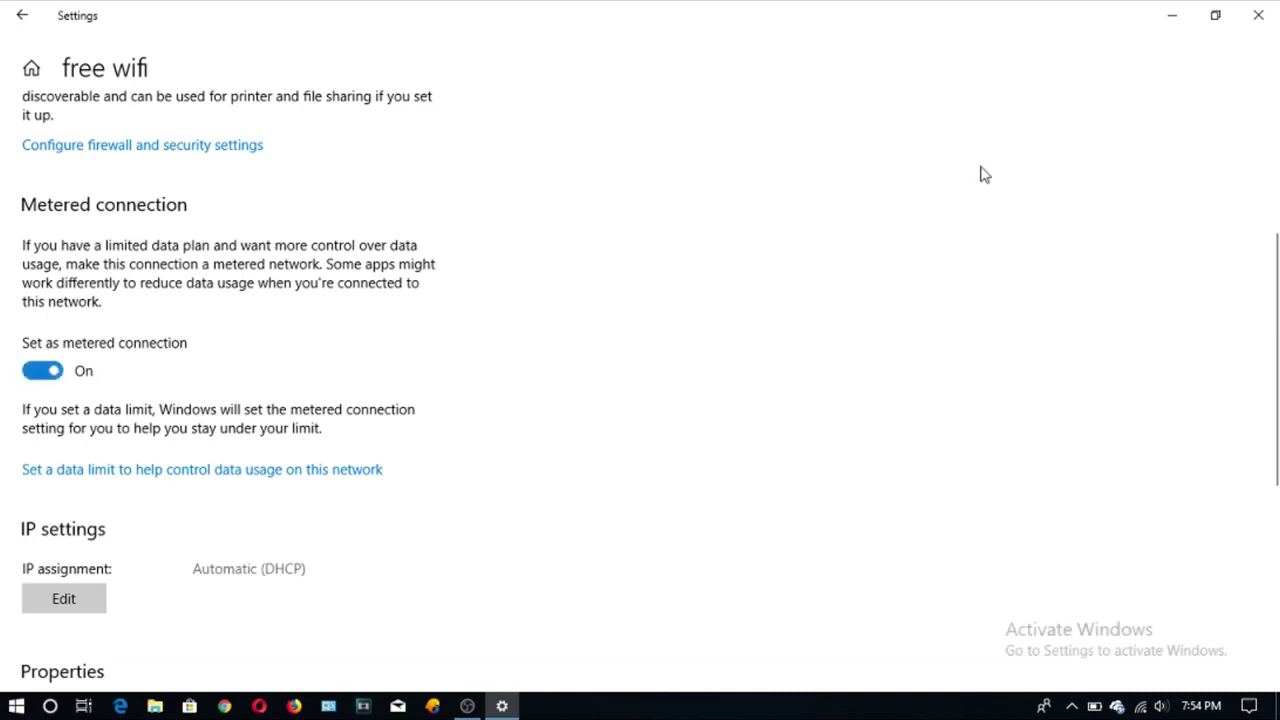
left_click(1258, 15)
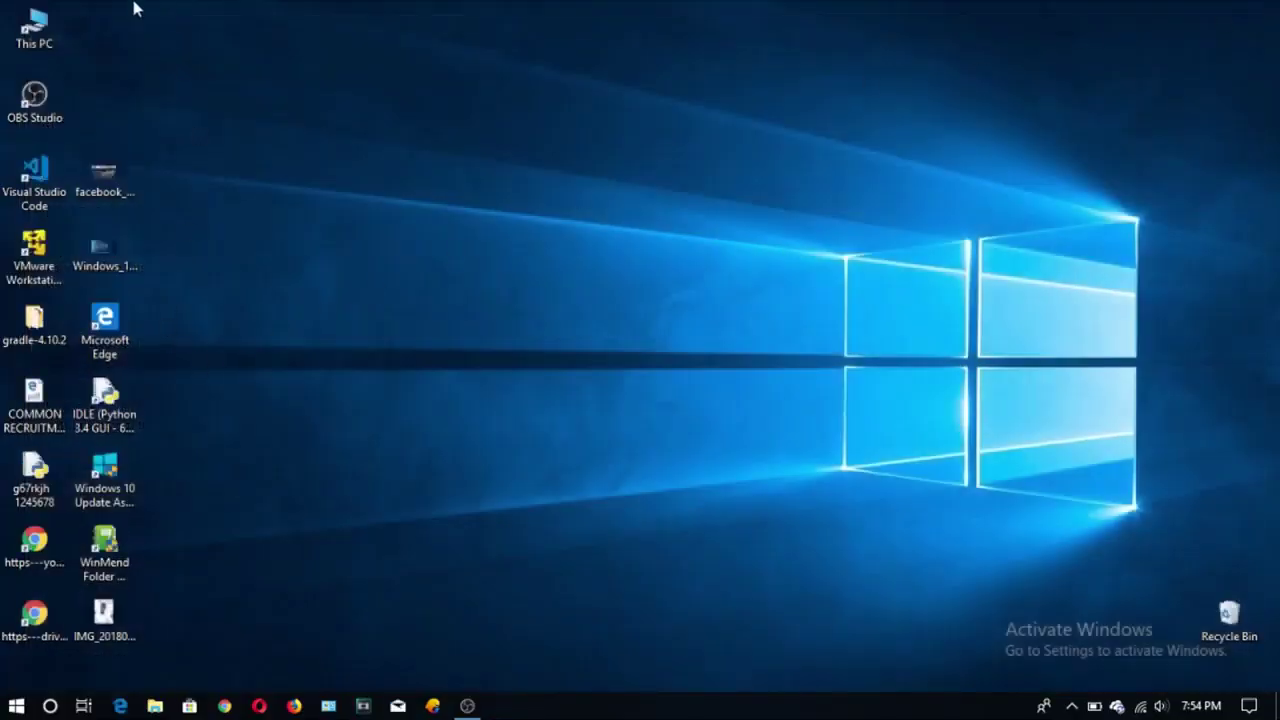
Step: Turn off the live tiles of My Office and OneNote in the Start menu
left_click(16, 705)
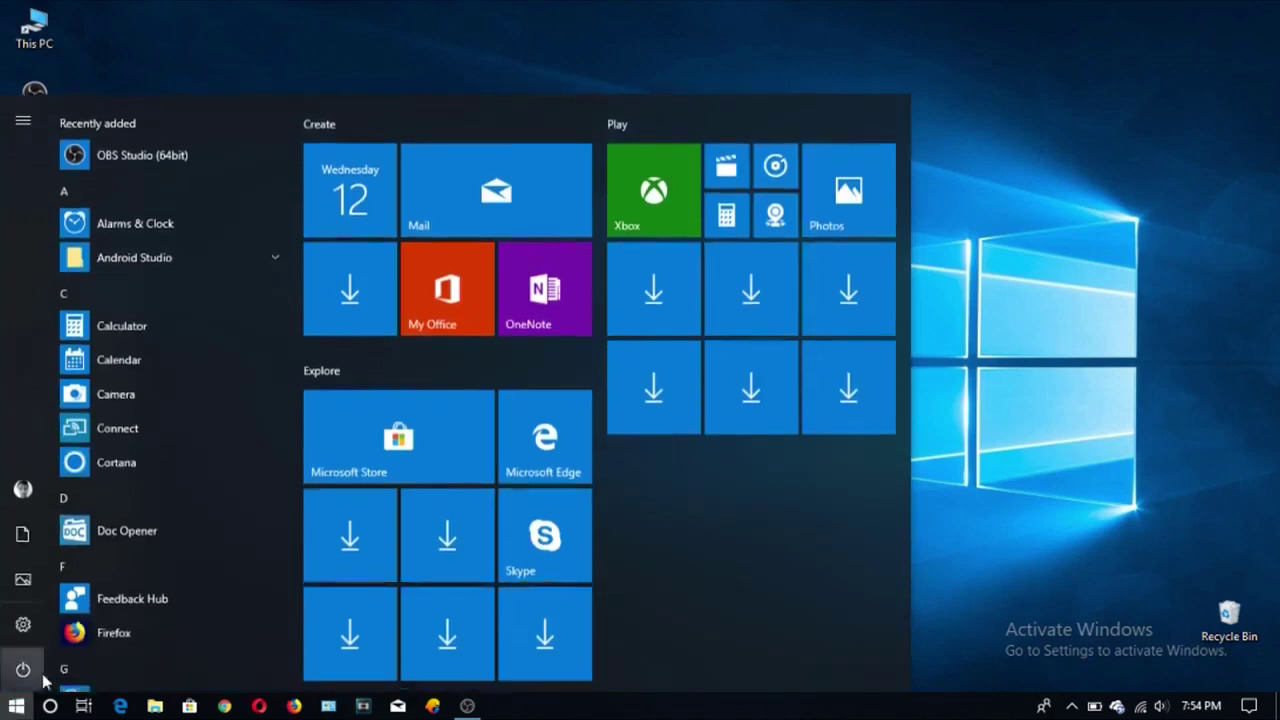
right_click(447, 290)
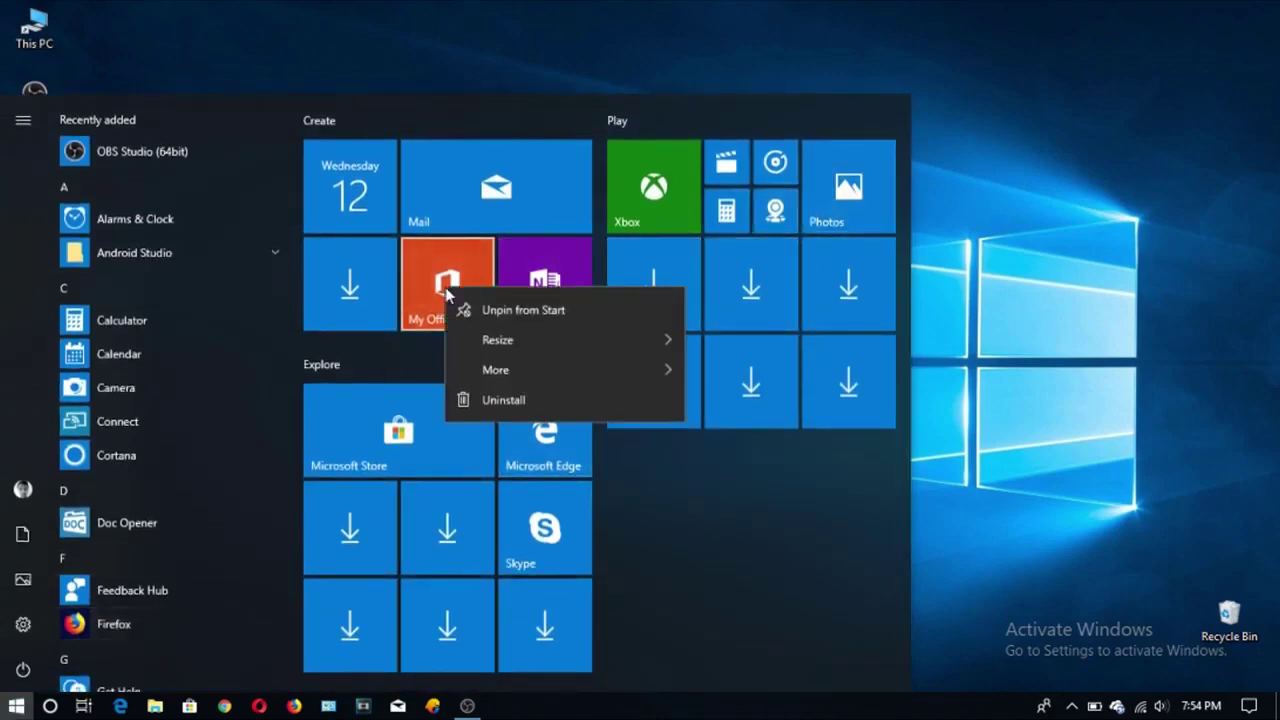
mouse_move(526, 371)
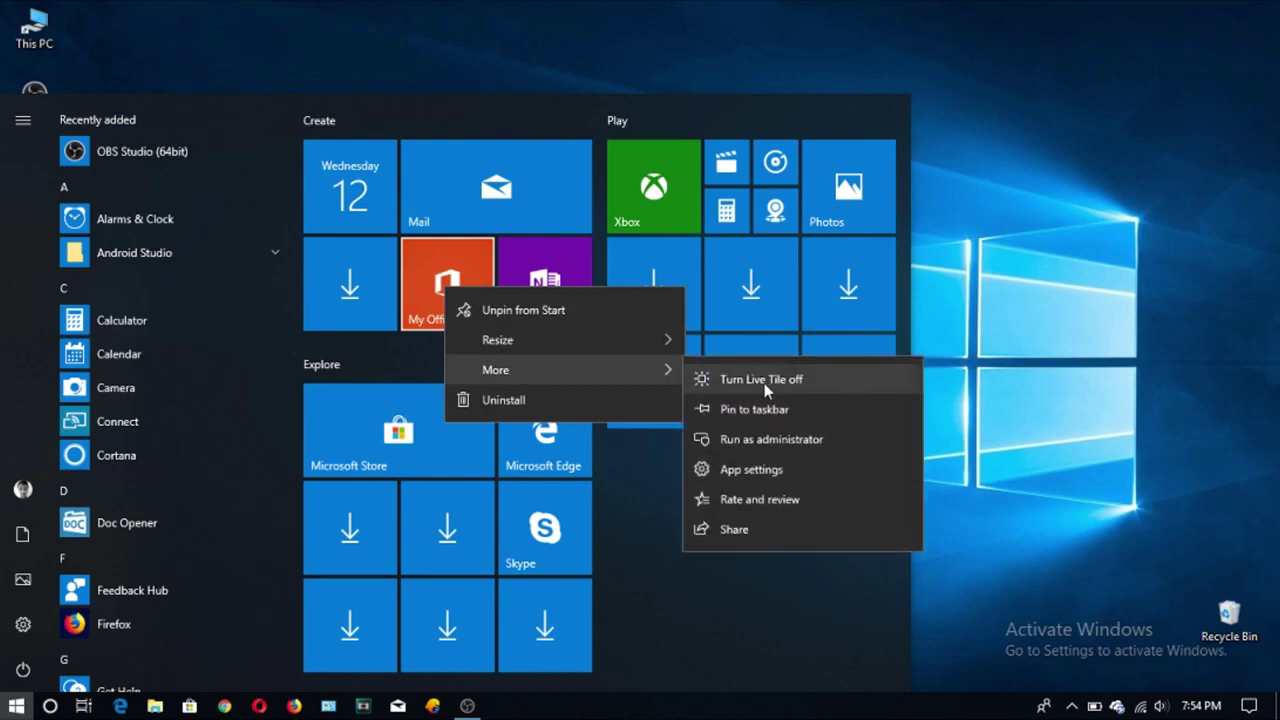
left_click(795, 381)
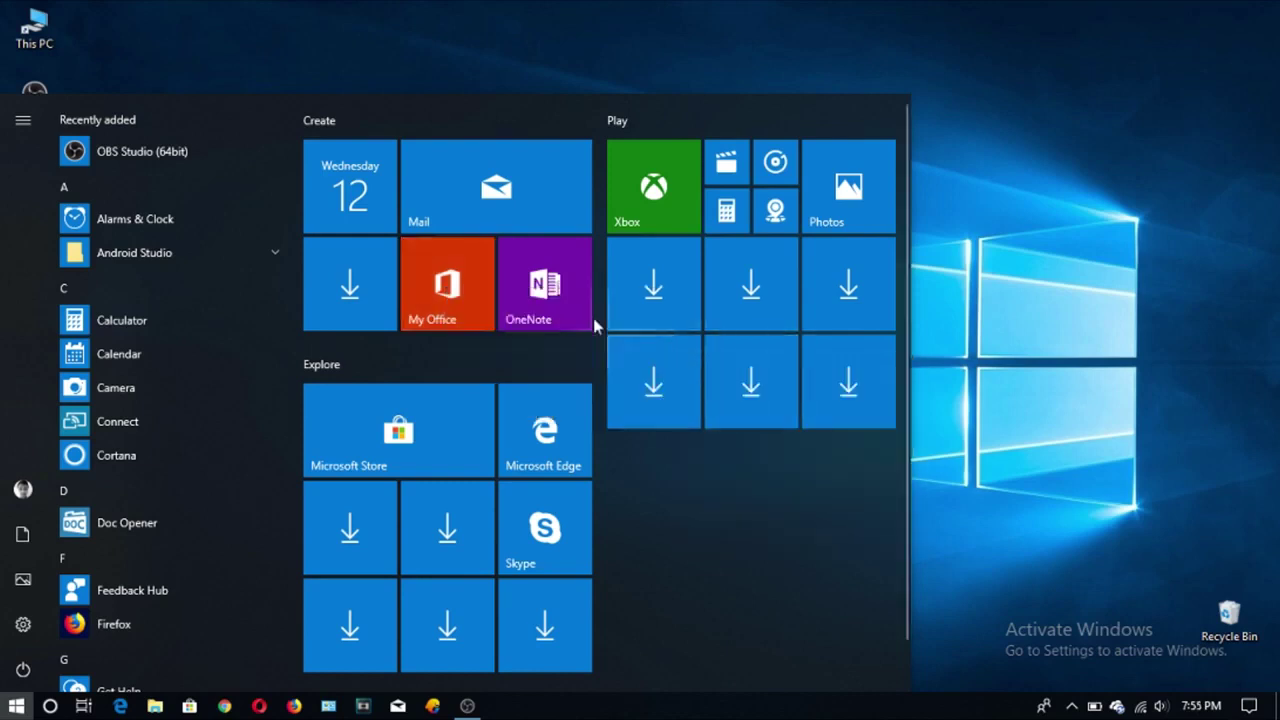
right_click(561, 303)
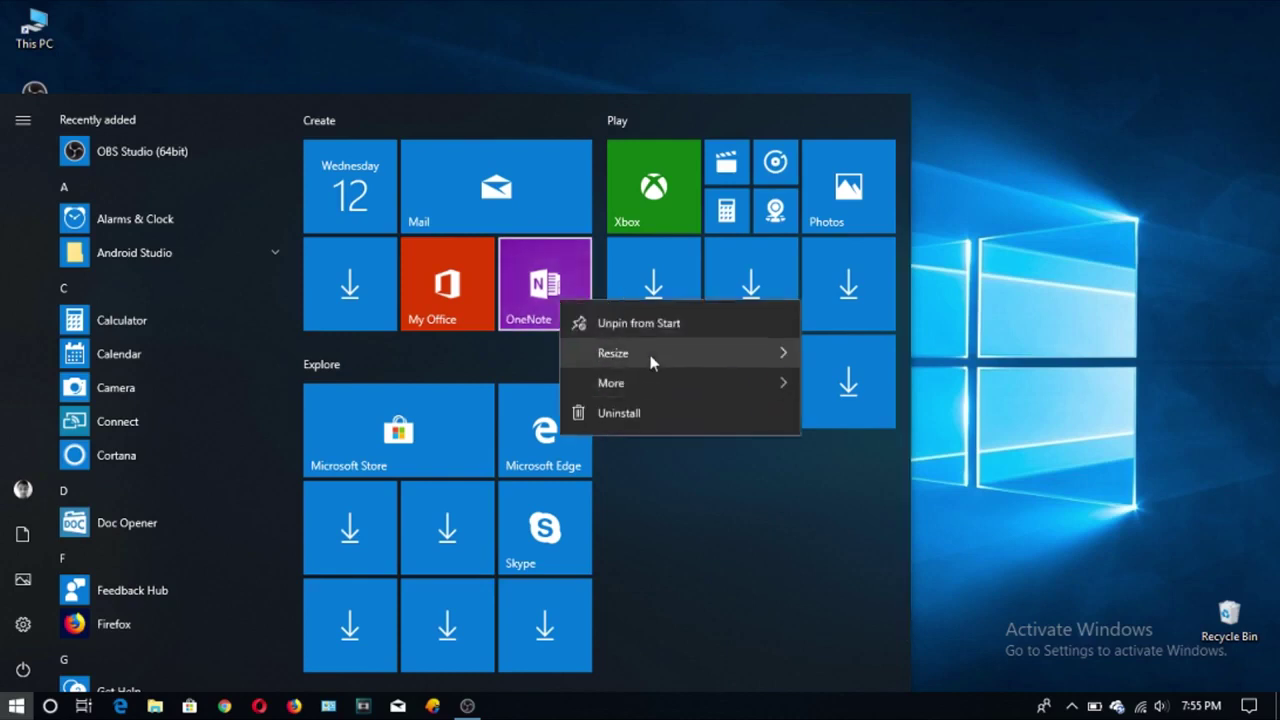
mouse_move(651, 386)
left_click(886, 394)
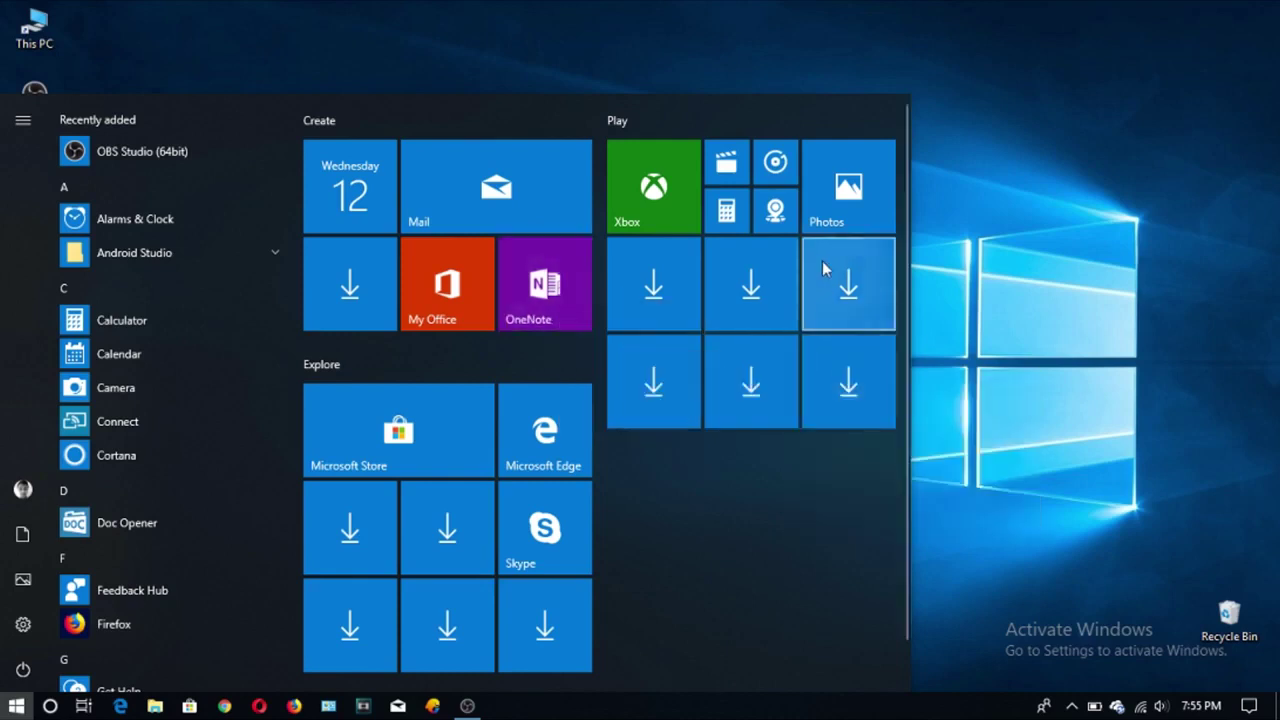
left_click(655, 188)
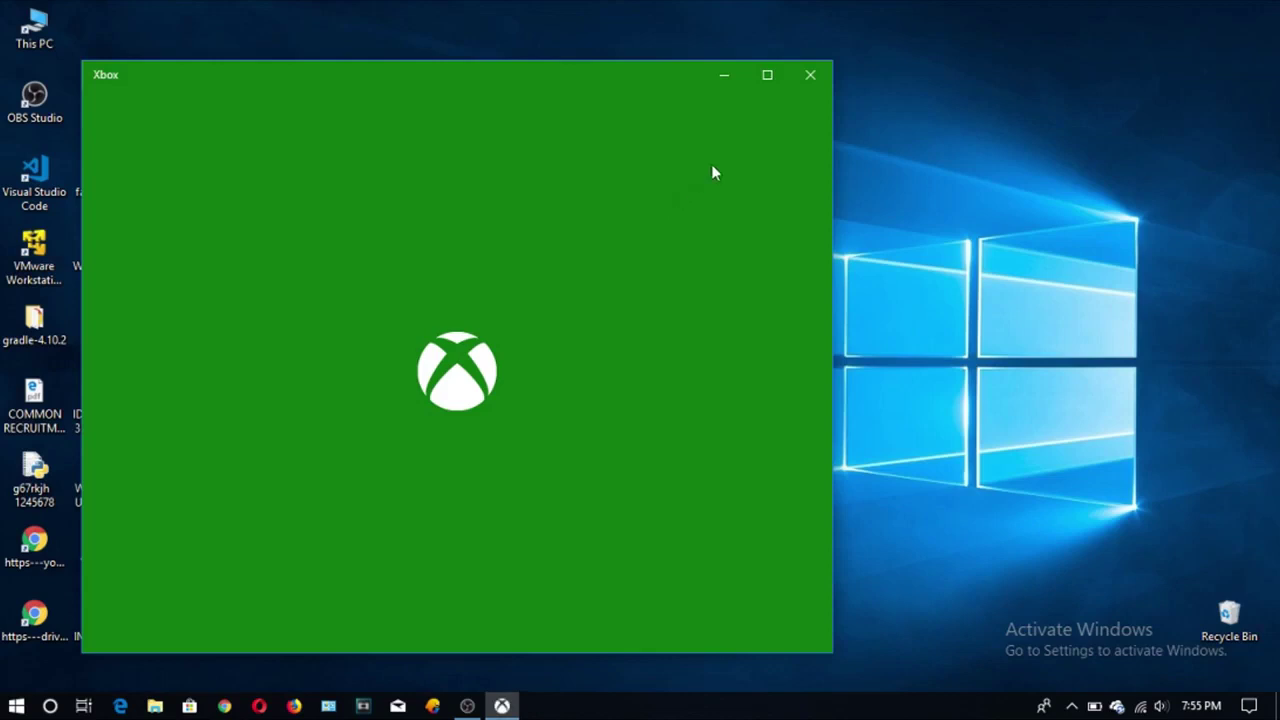
left_click(815, 76)
left_click(16, 705)
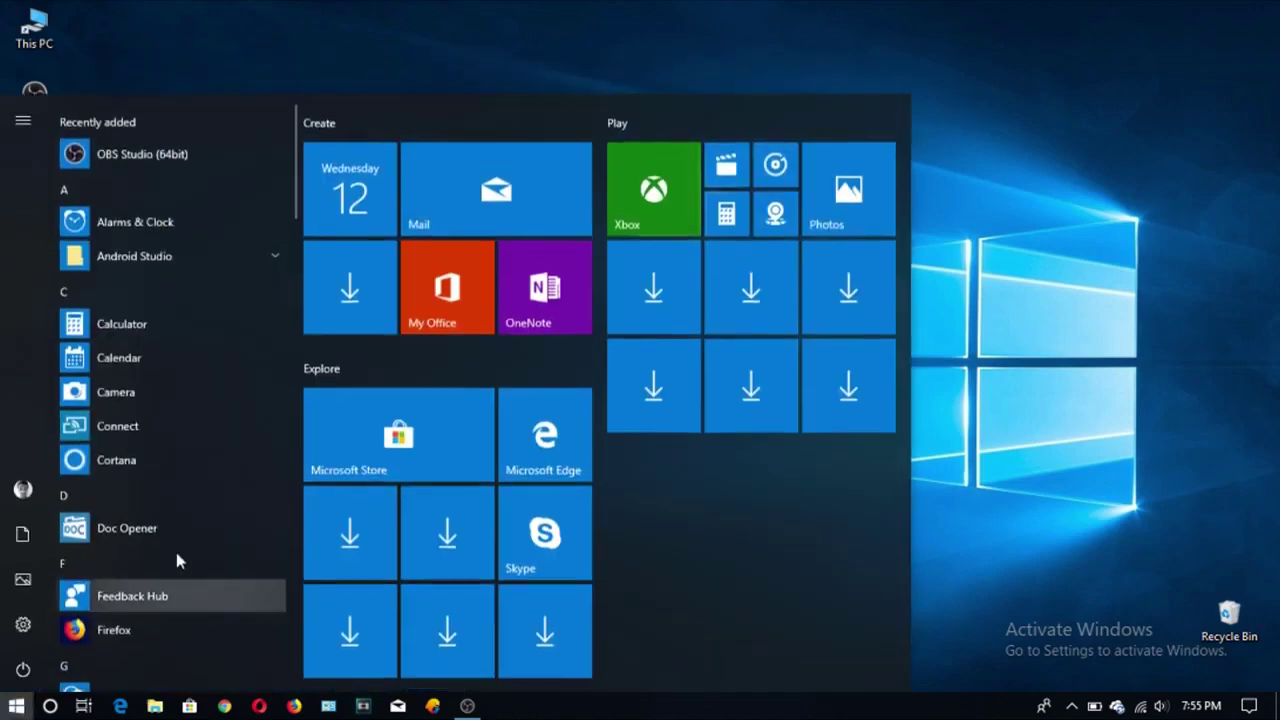
Step: Turn off the live tiles of Xbox and Microsoft Edge in the Start menu
right_click(648, 190)
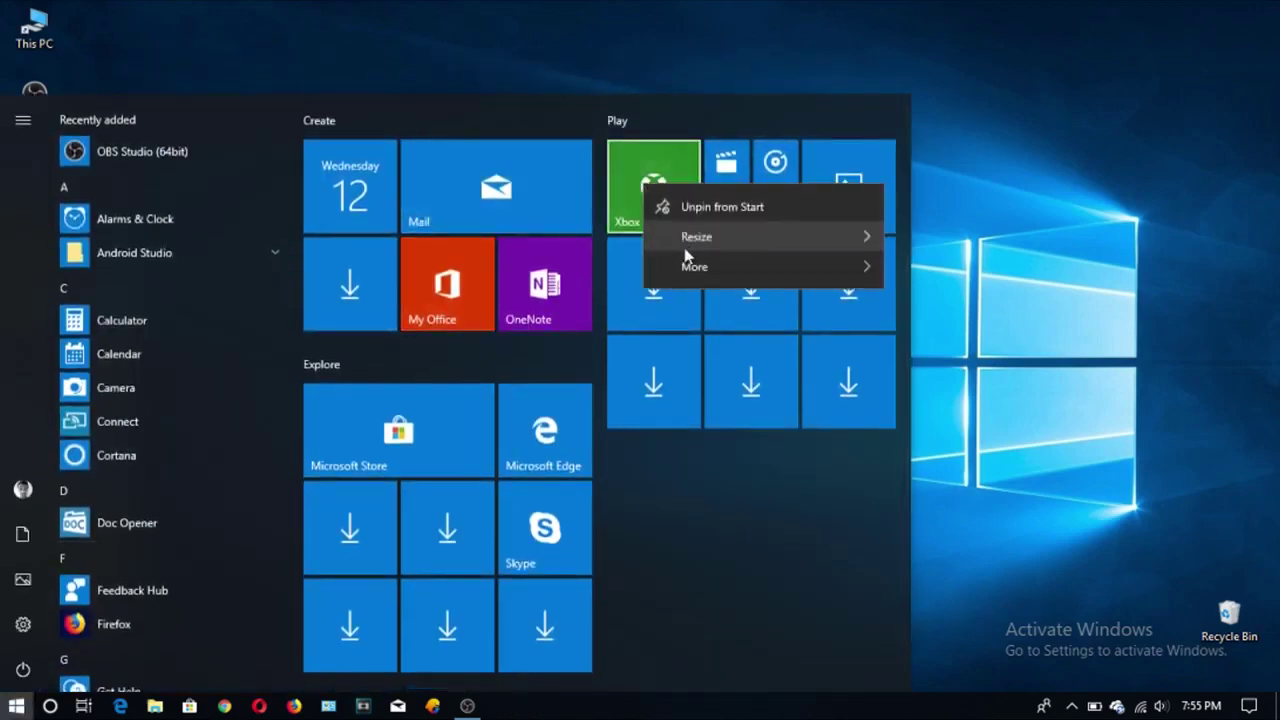
mouse_move(713, 252)
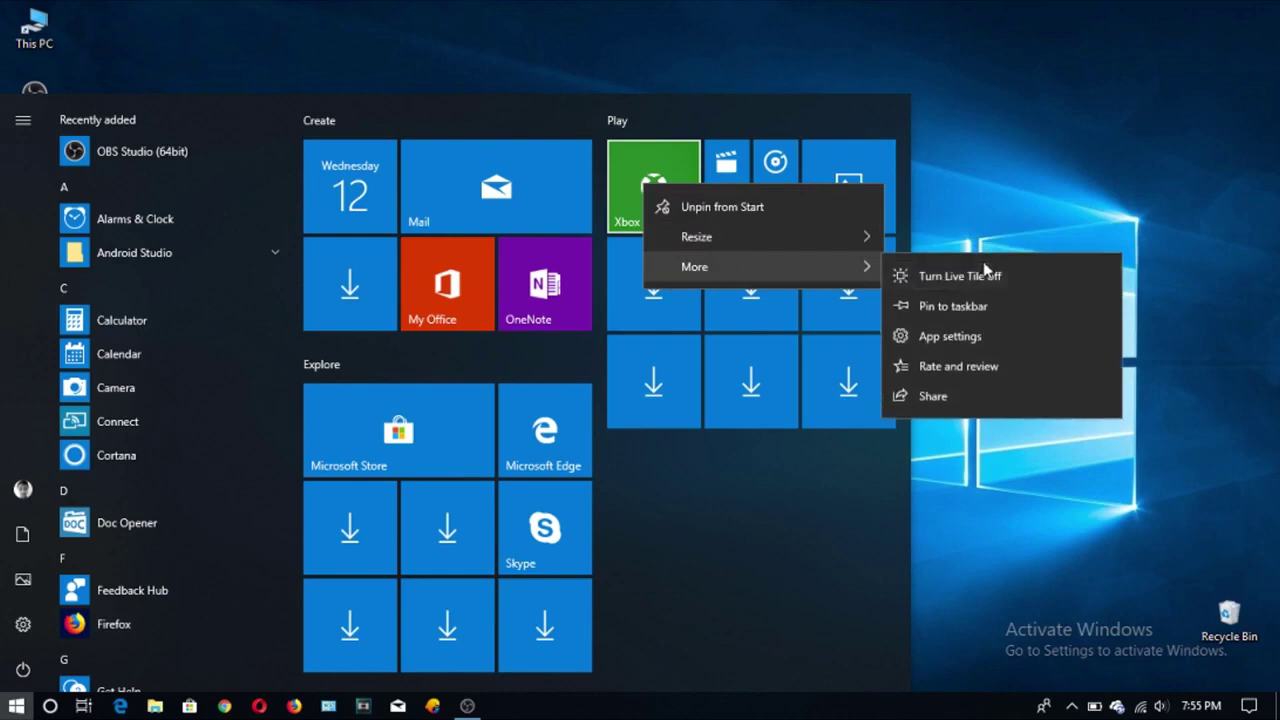
left_click(960, 276)
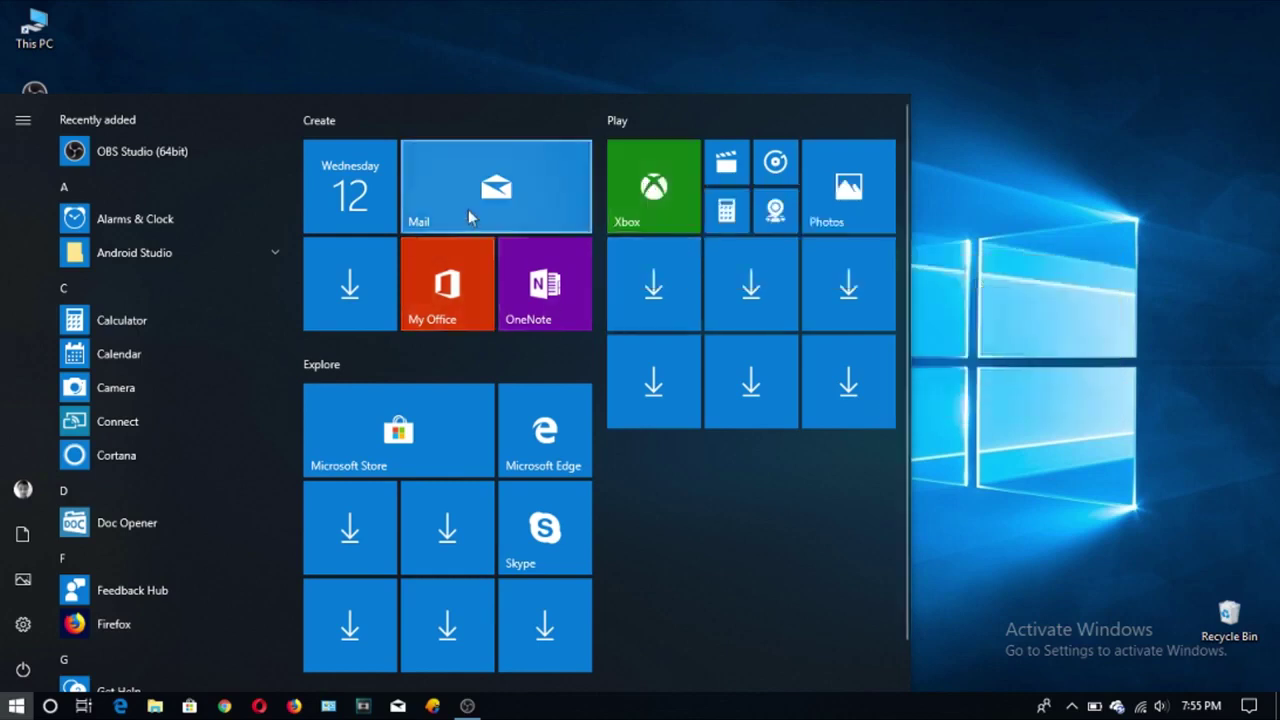
right_click(533, 446)
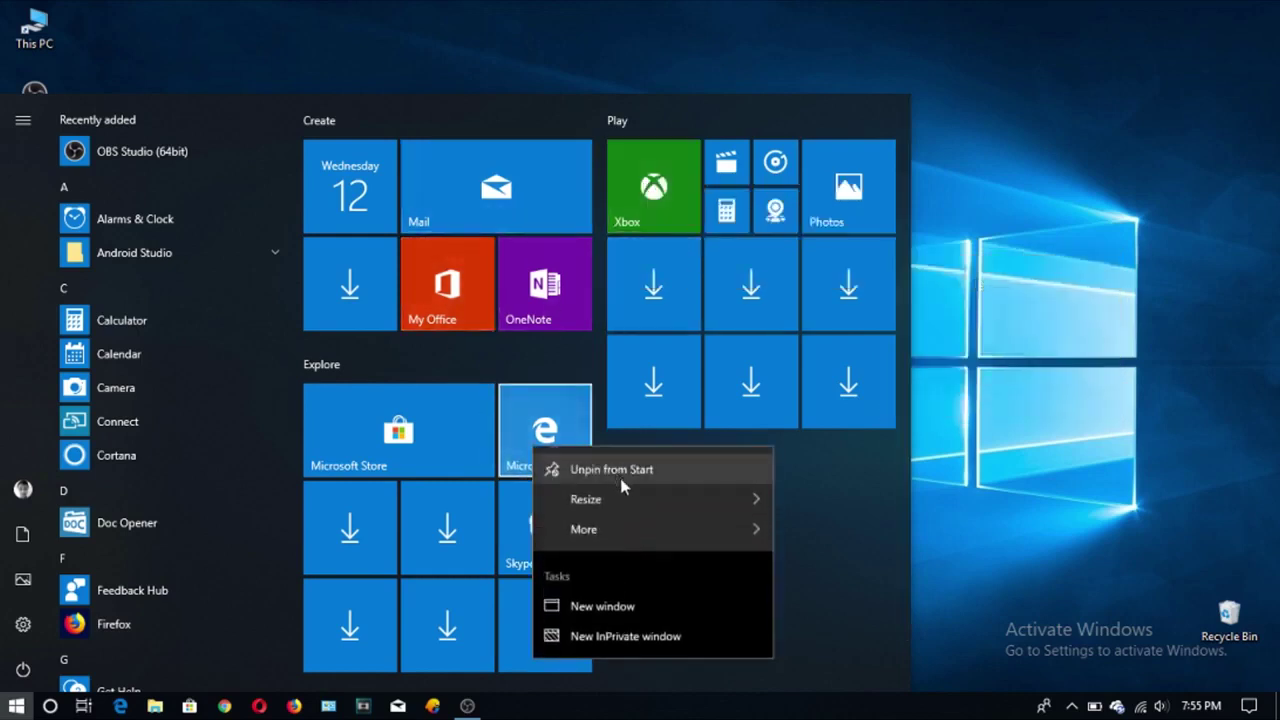
mouse_move(630, 536)
left_click(848, 532)
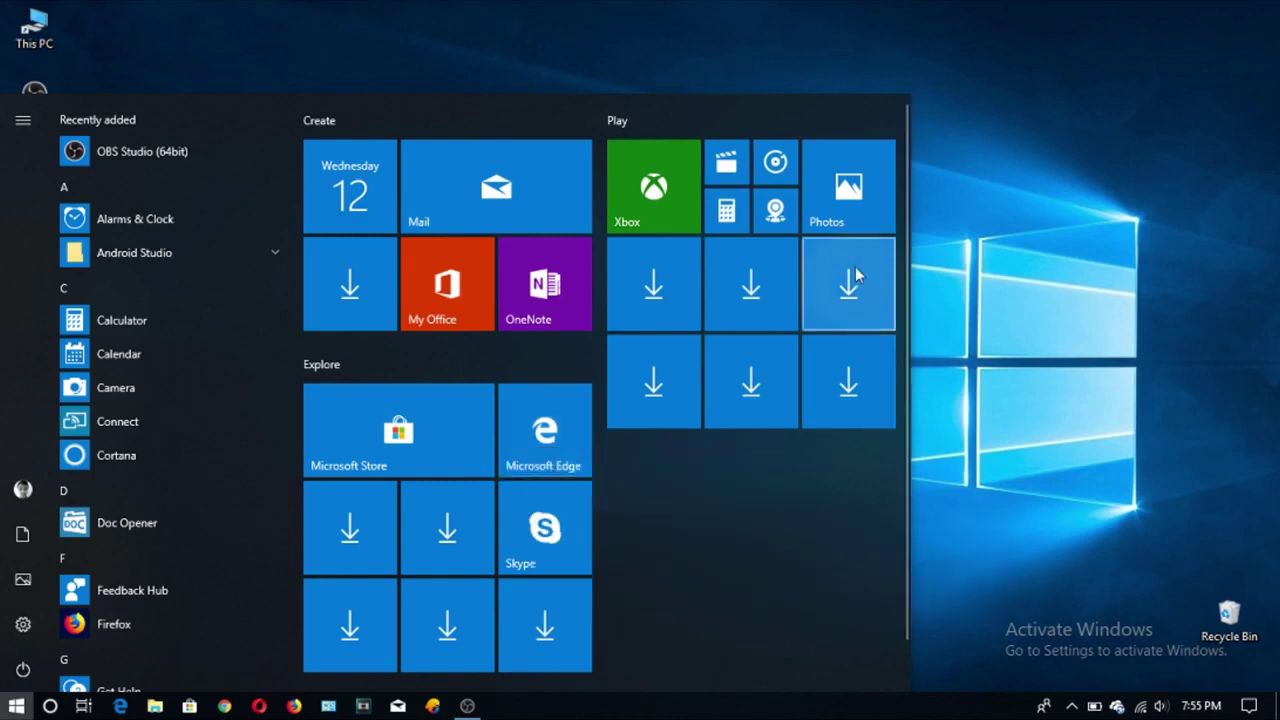
Step: Turn off the Photos live tile and close the Start menu
right_click(858, 208)
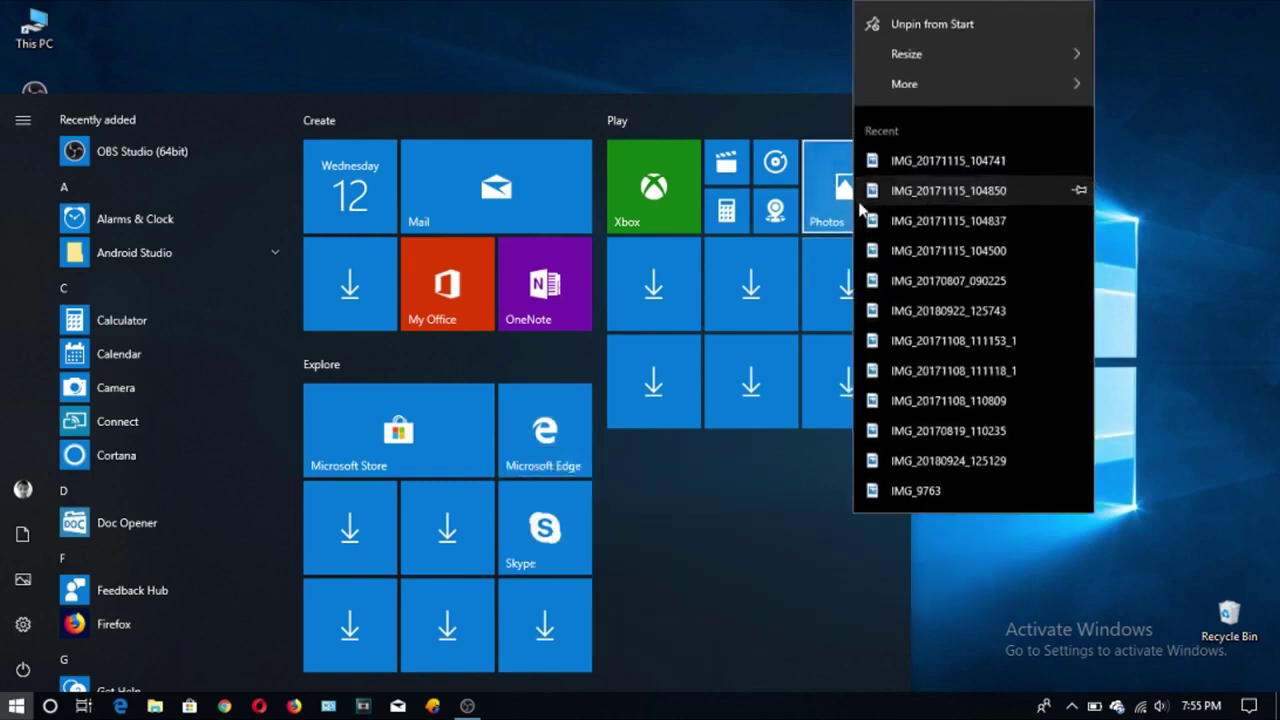
right_click(865, 211)
left_click(916, 86)
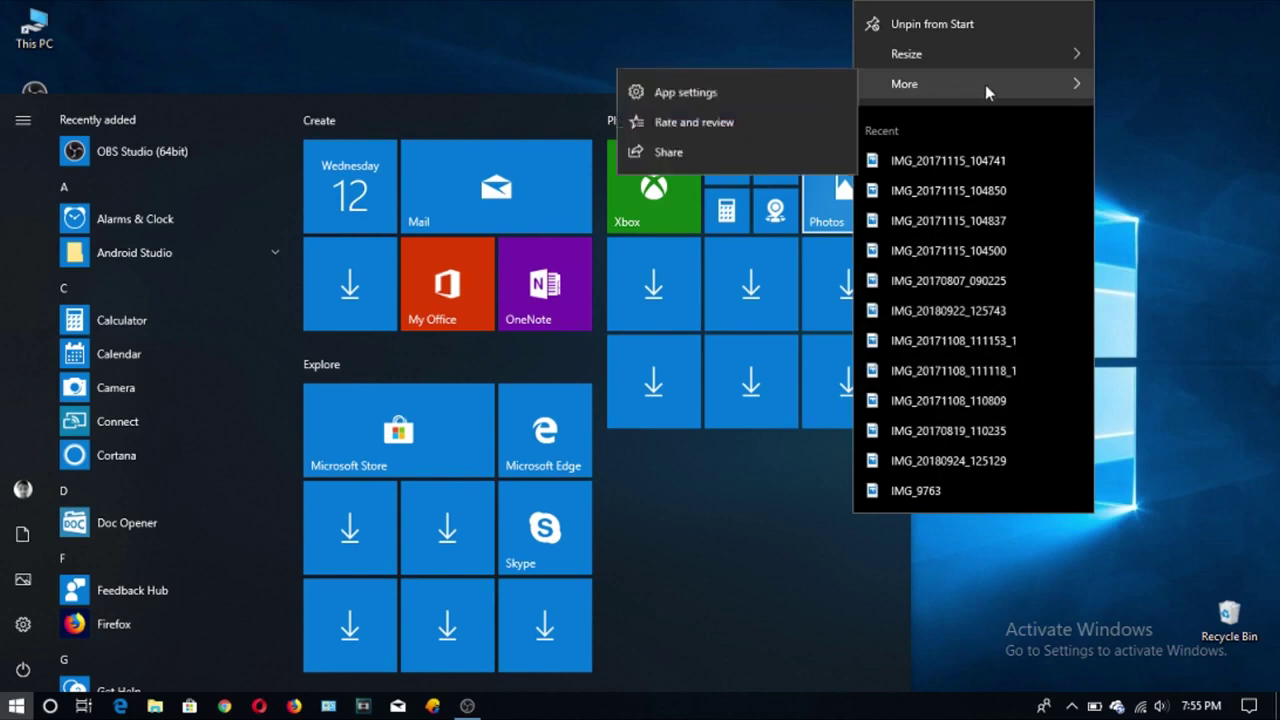
left_click(746, 93)
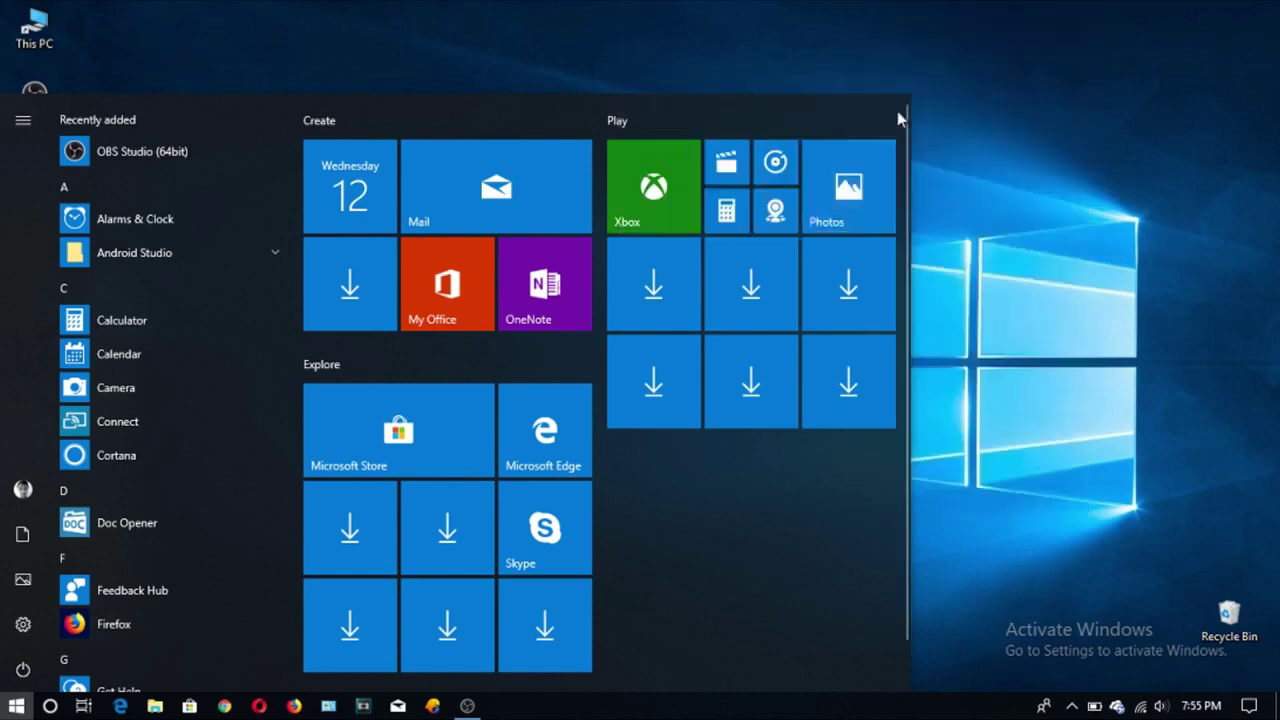
left_click(958, 175)
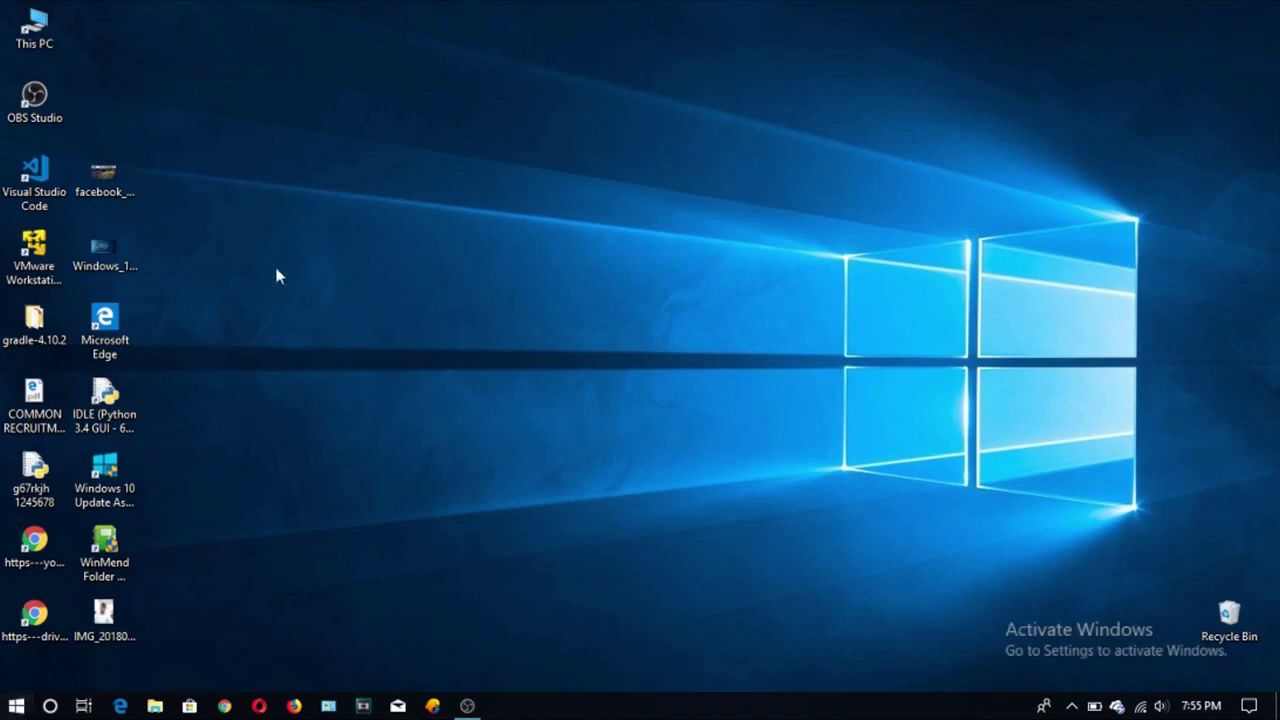
Step: Search Windows for "services" and open the Services desktop app
left_click(50, 706)
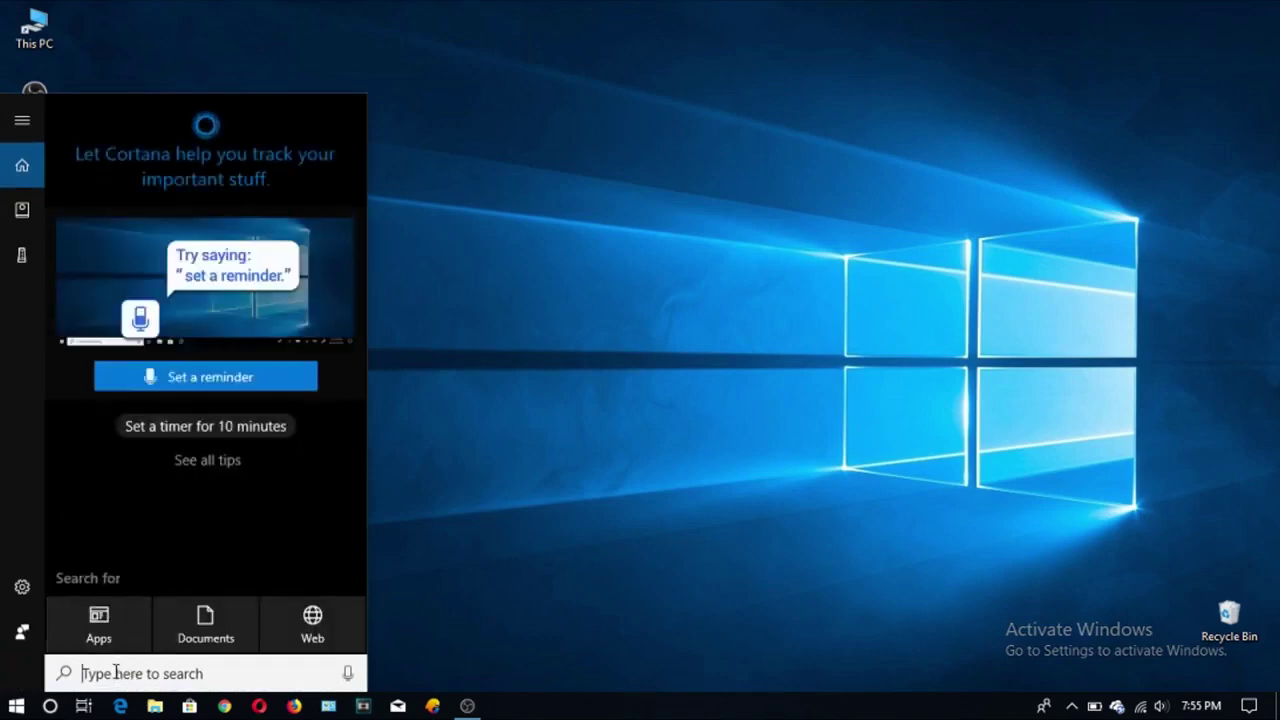
type("ser")
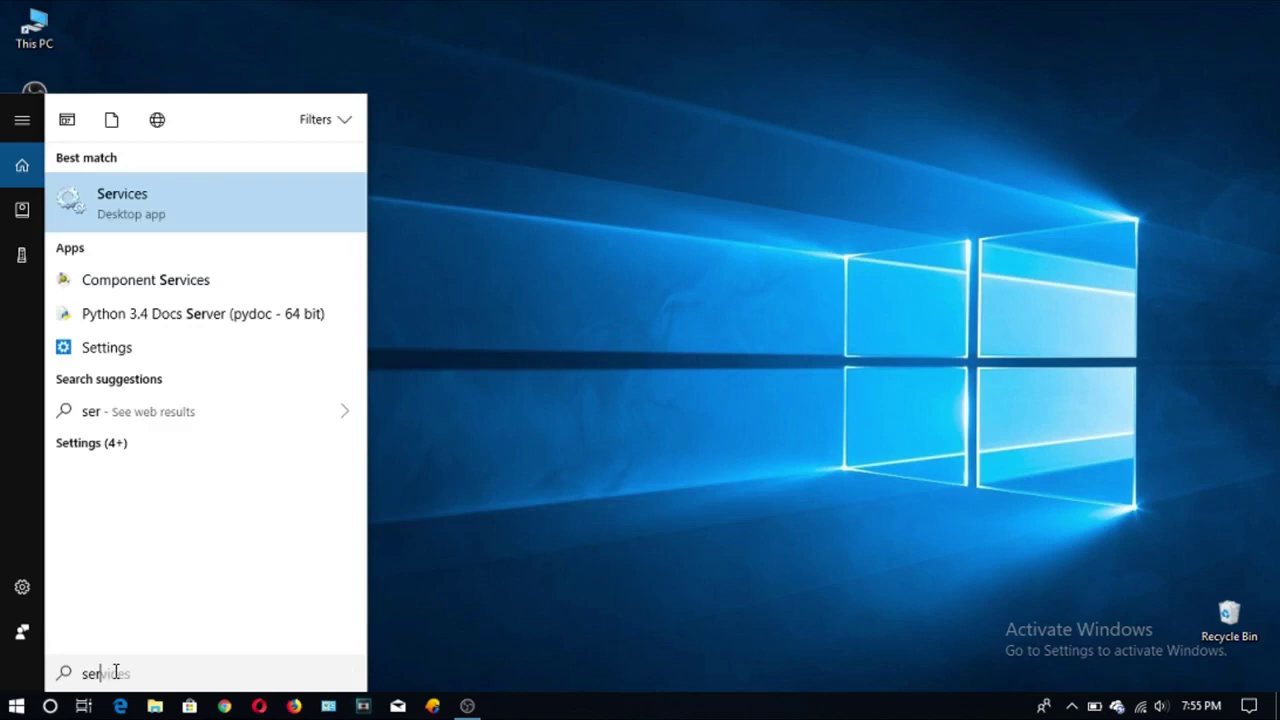
type("vices")
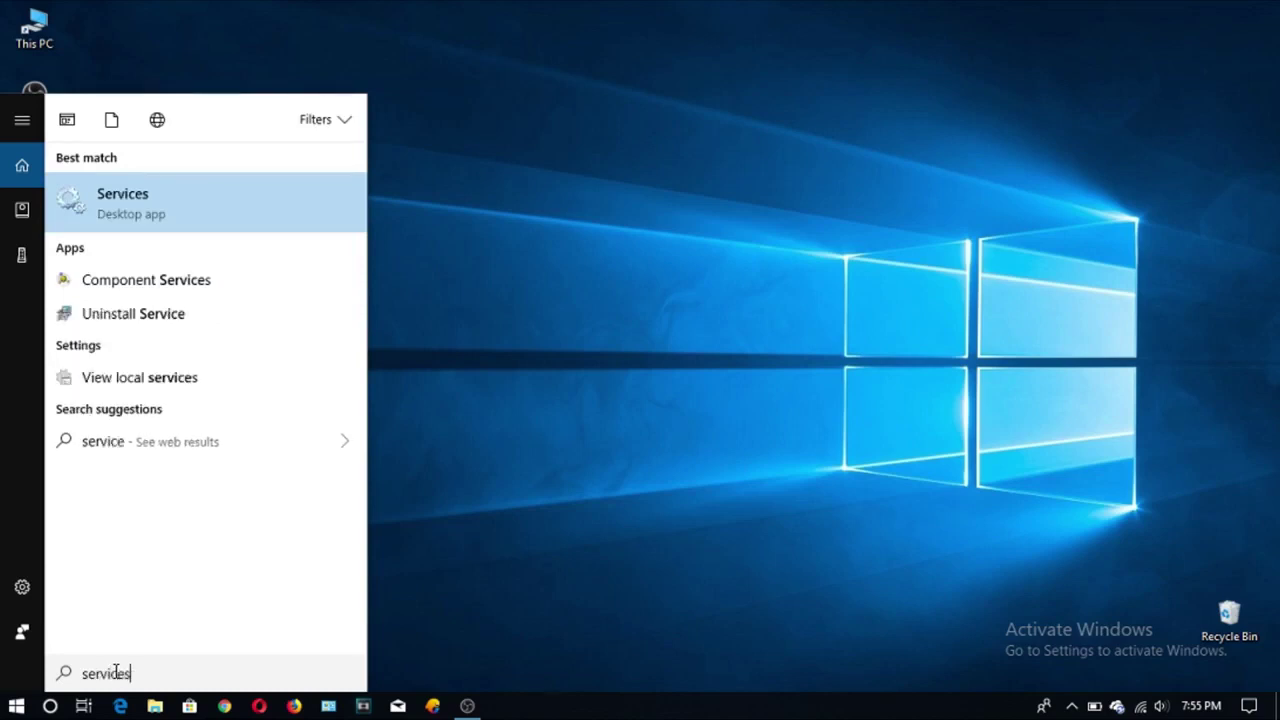
left_click(220, 213)
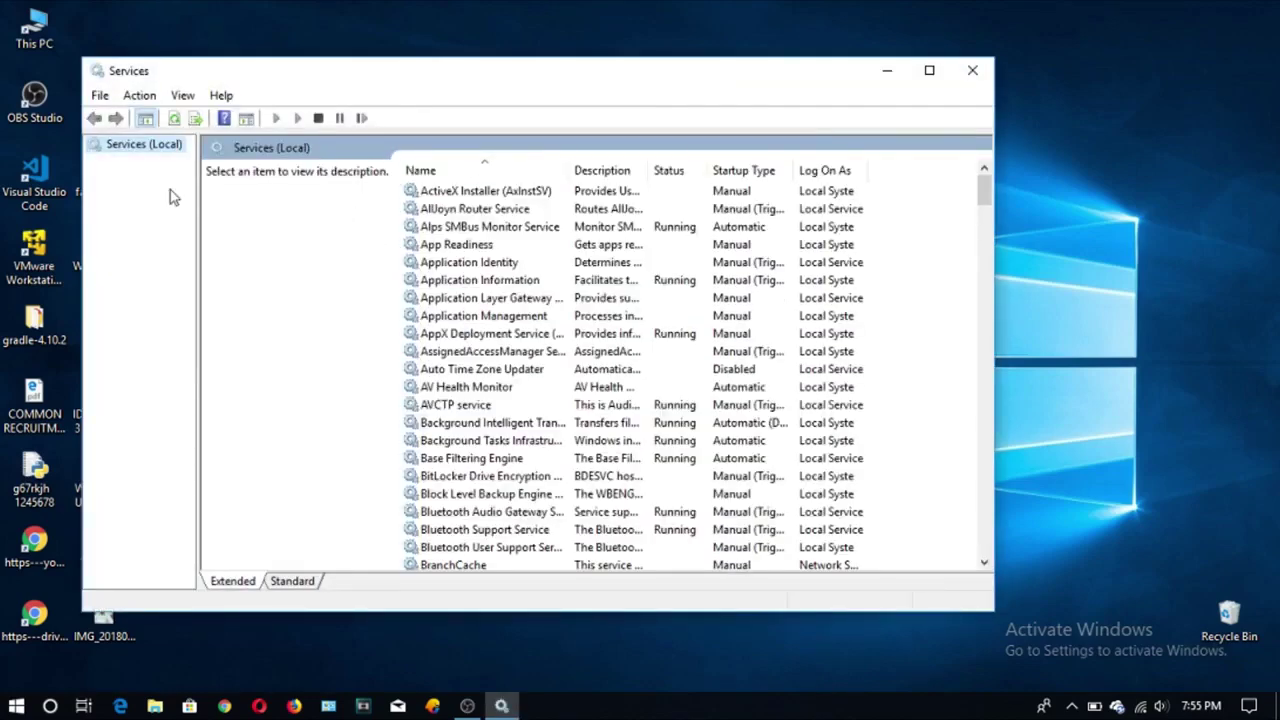
Step: In the Windows Update service properties, switch the startup type to Manual and back to Disabled, and apply it
left_click_drag(984, 197, 986, 541)
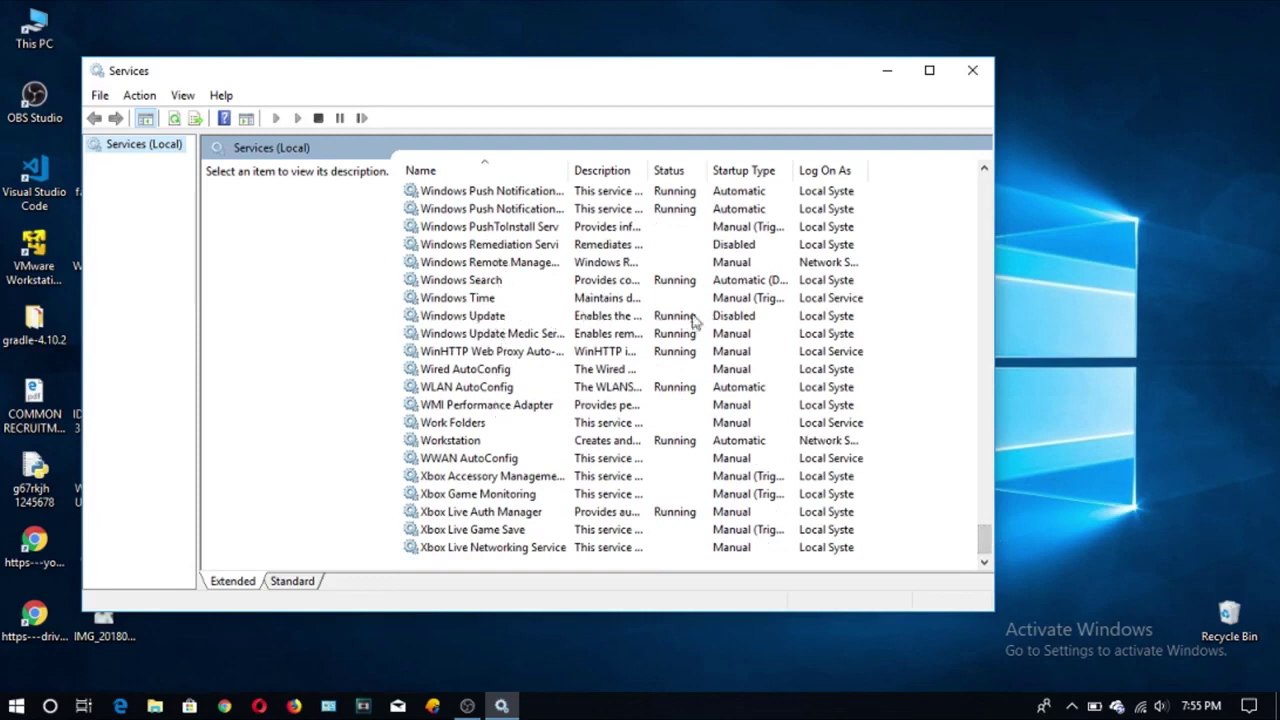
left_click(517, 318)
right_click(517, 319)
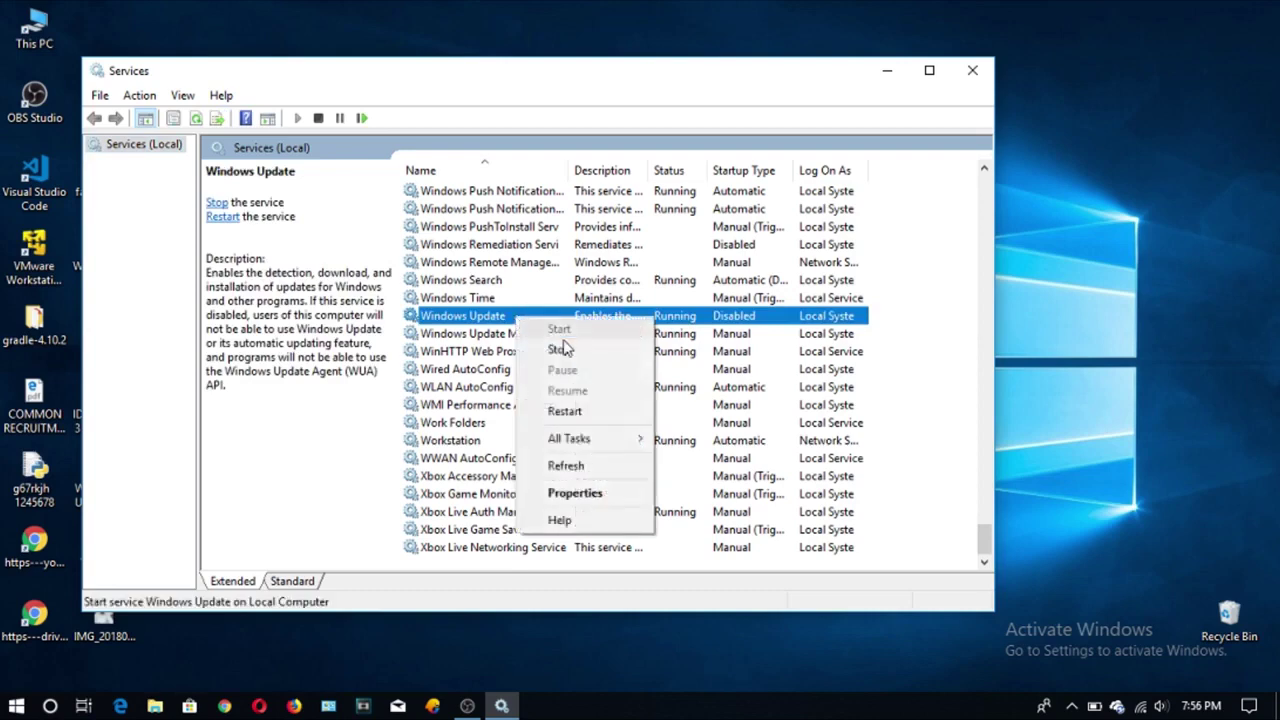
left_click(576, 493)
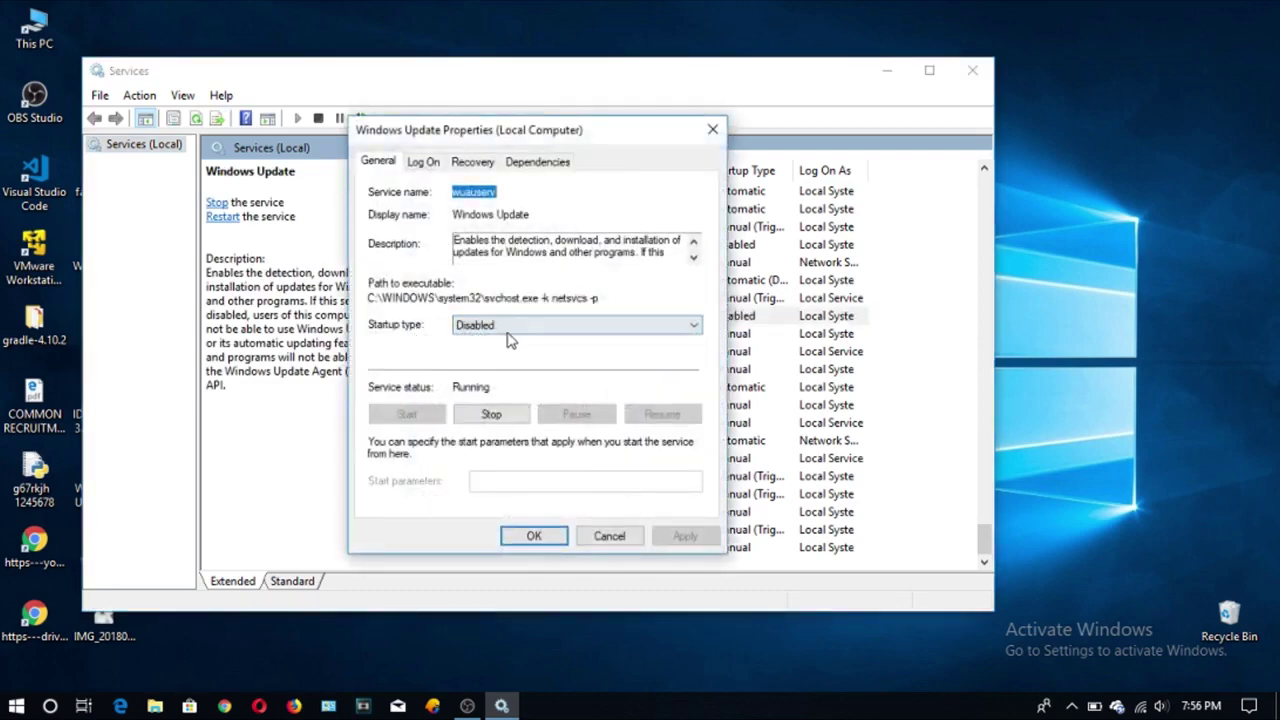
left_click(507, 334)
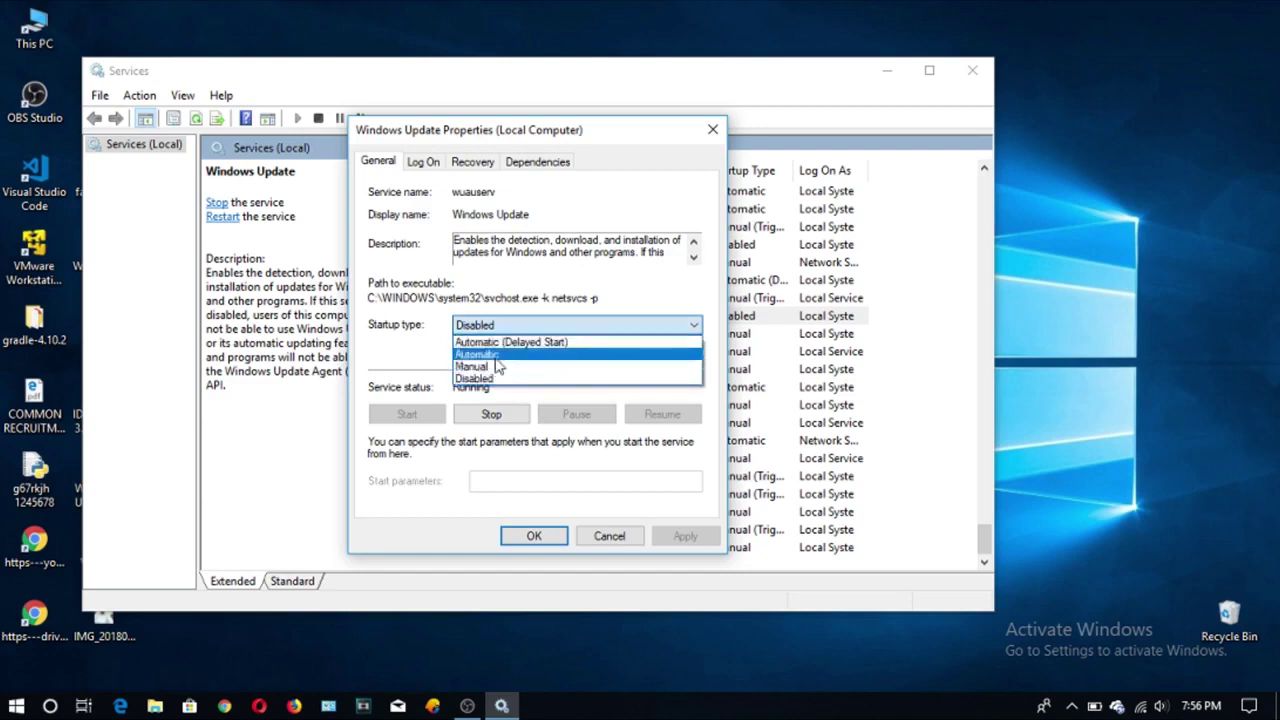
left_click(491, 366)
left_click(491, 326)
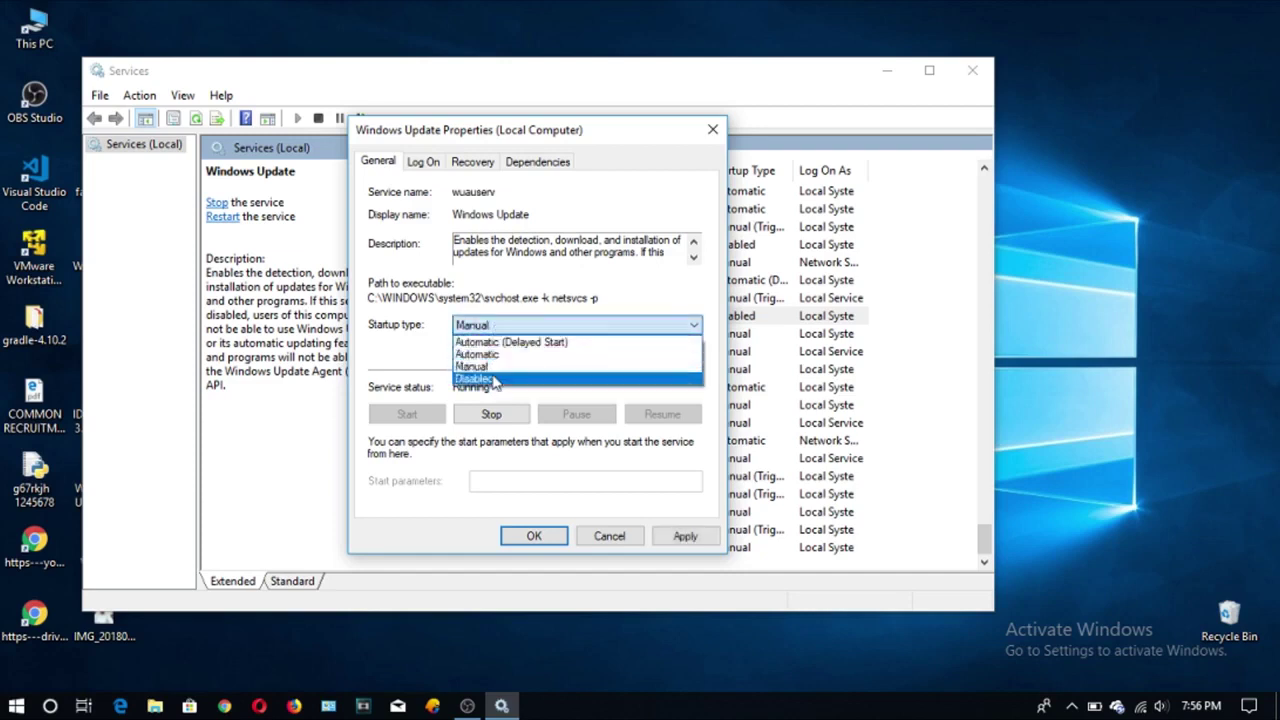
left_click(494, 380)
left_click(685, 536)
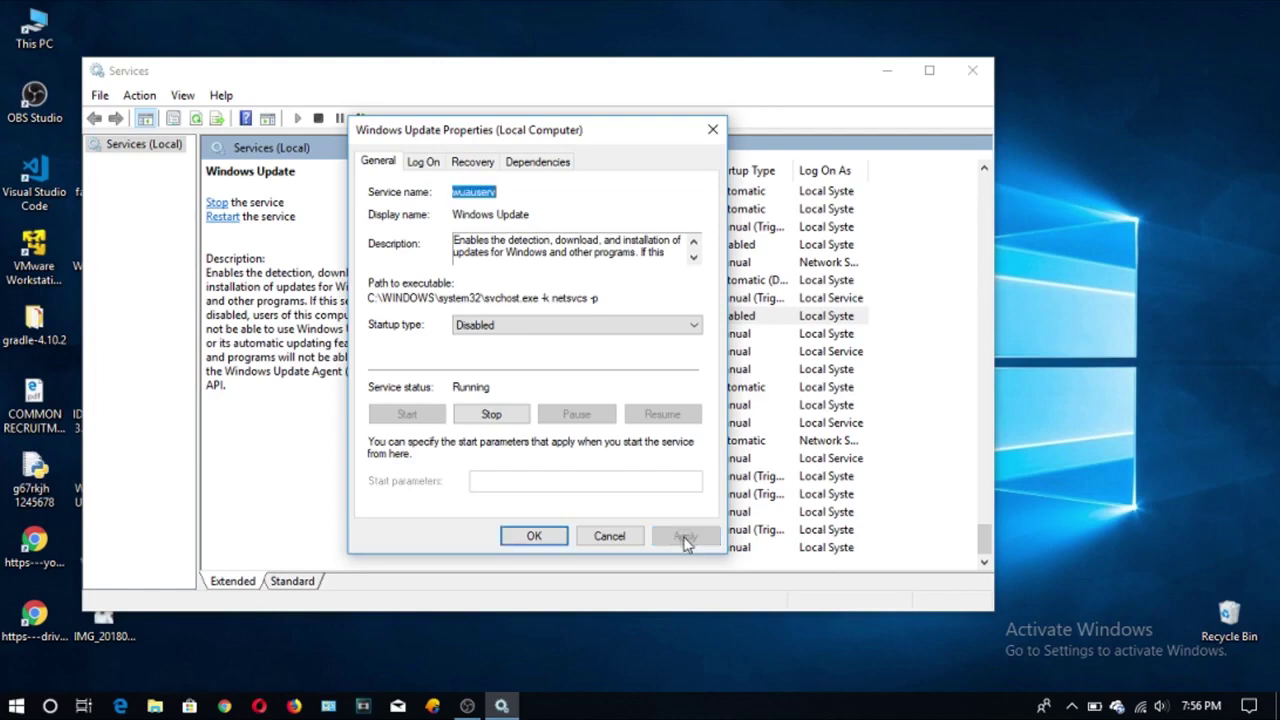
Step: Confirm the Windows Update service properties and close the Services window
left_click(527, 535)
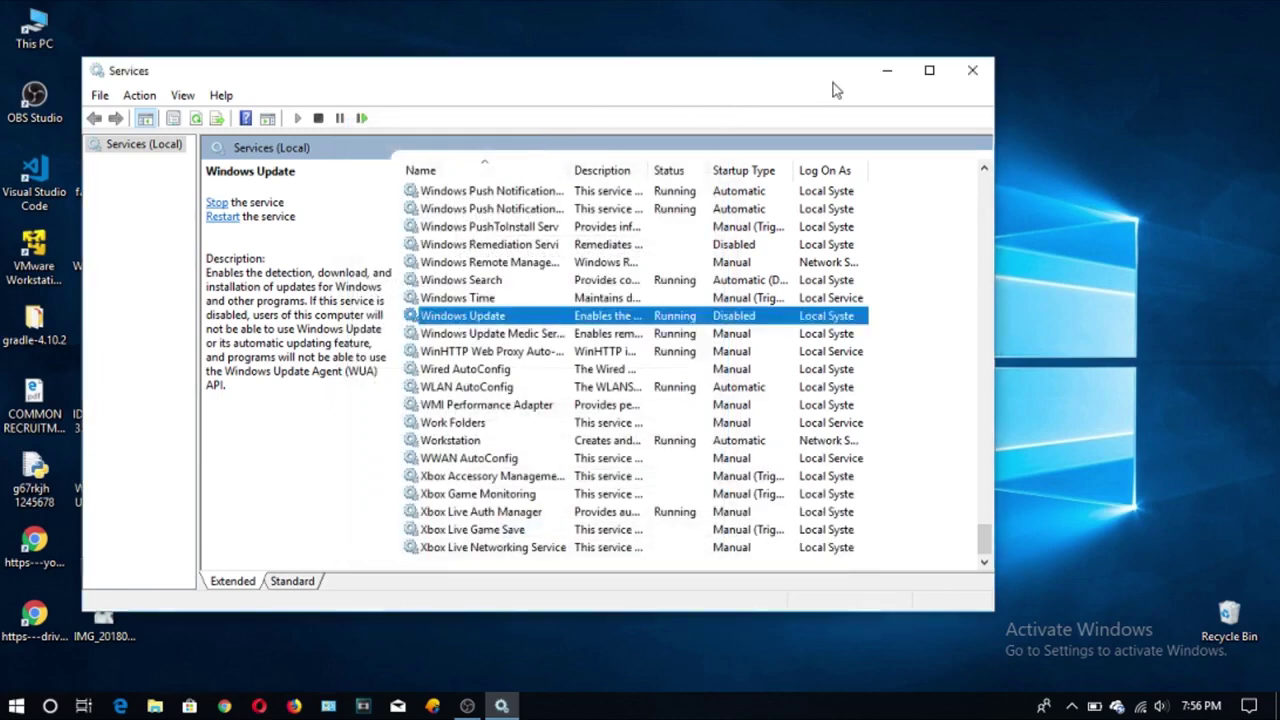
left_click(971, 71)
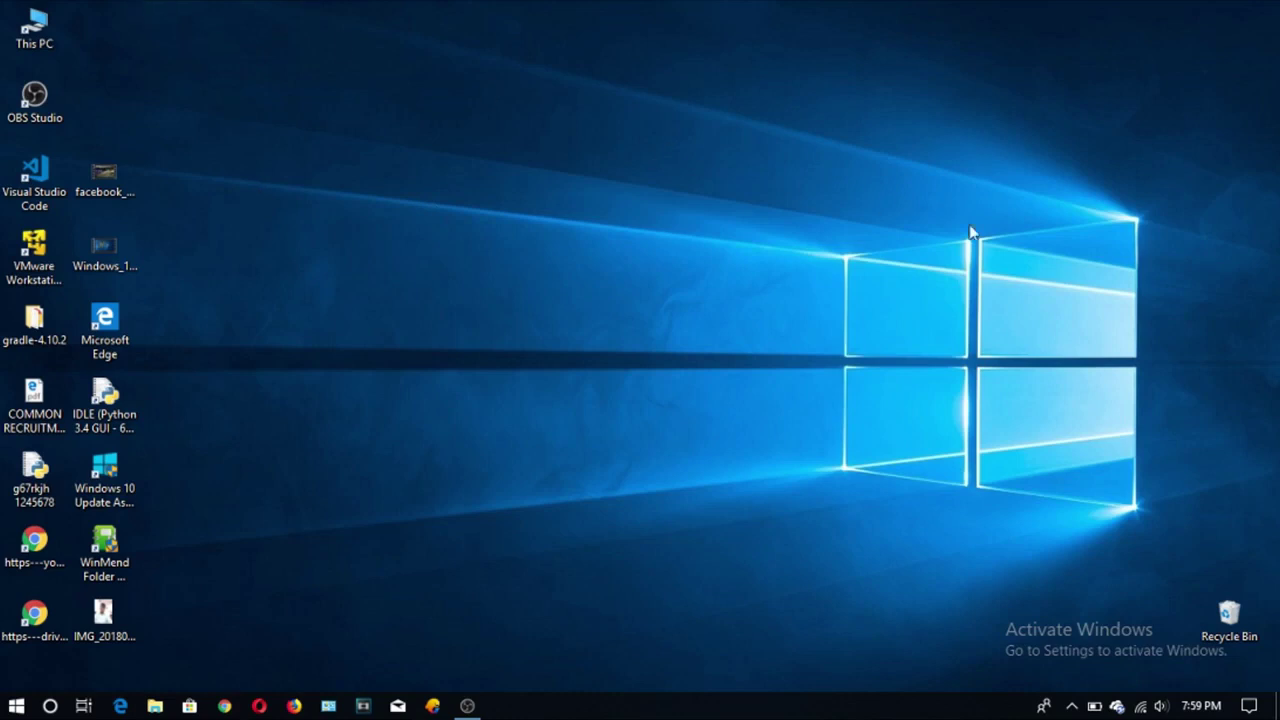
Step: Check the current Wi-Fi connection in the list of available networks and dismiss the list
left_click(1141, 706)
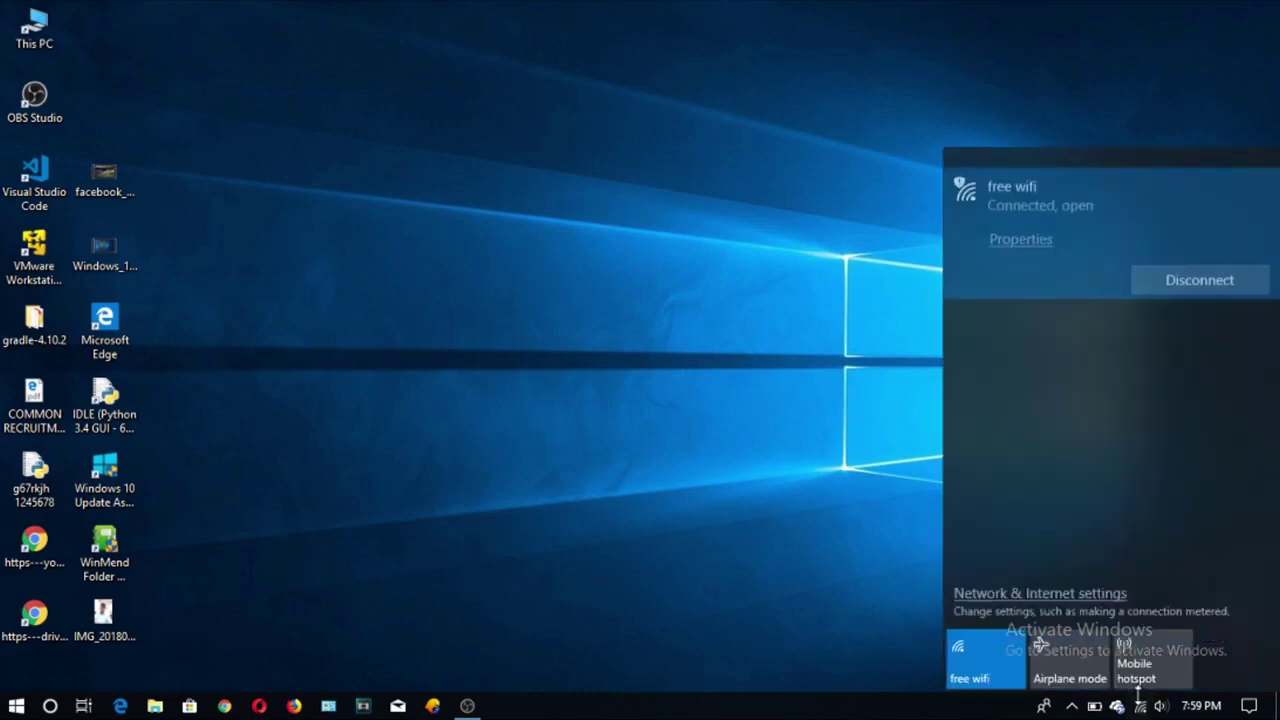
left_click(793, 407)
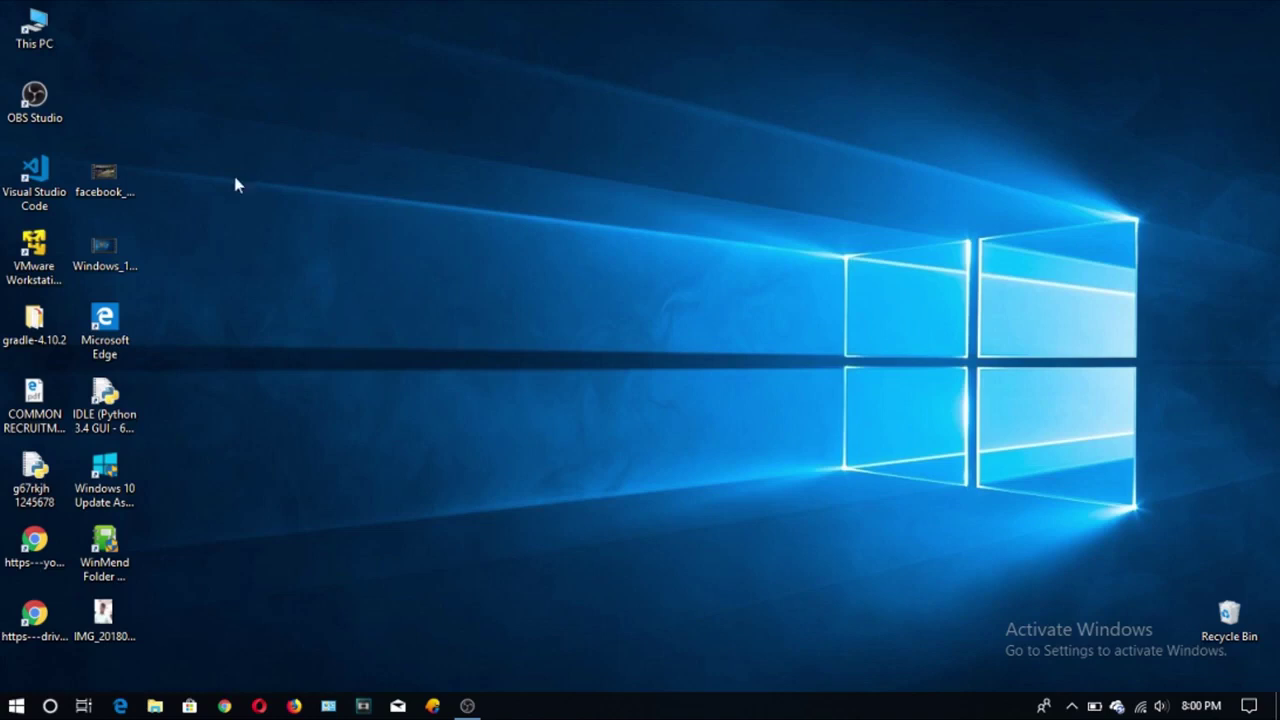
right_click(426, 166)
left_click(549, 217)
right_click(548, 217)
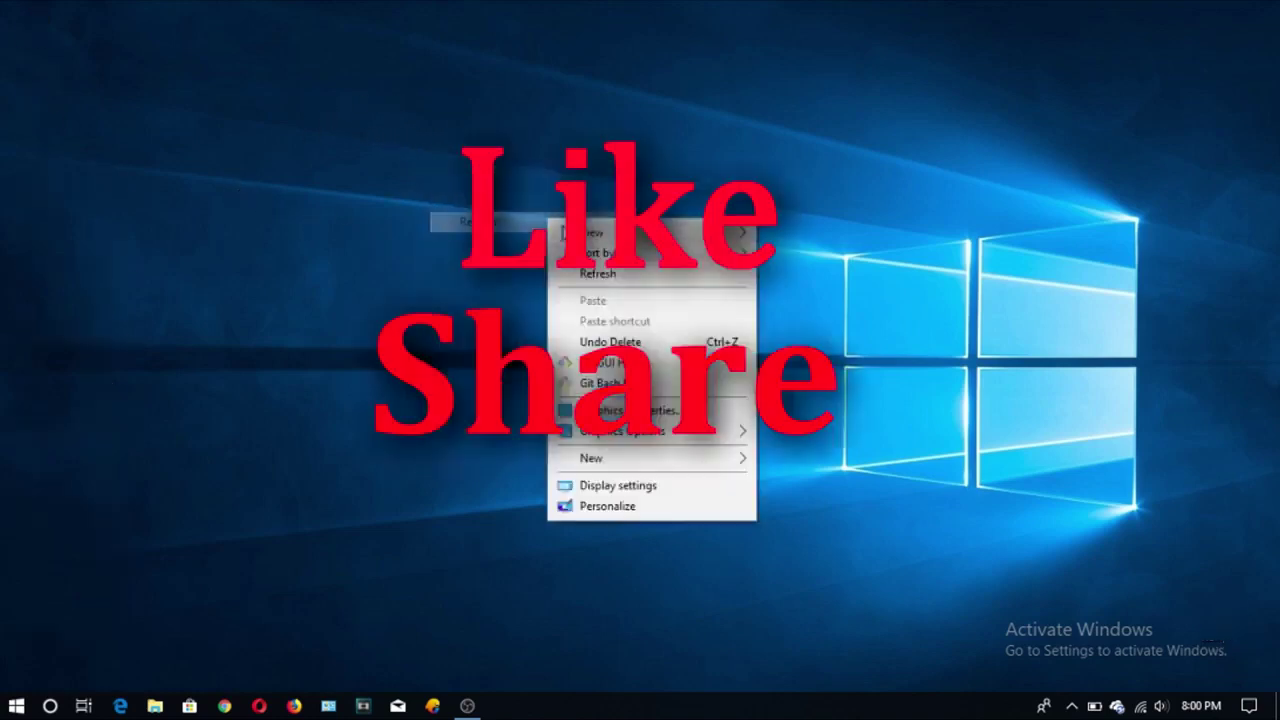
left_click(609, 275)
right_click(608, 275)
left_click(673, 323)
right_click(674, 323)
right_click(546, 149)
left_click(618, 207)
right_click(619, 208)
left_click(699, 265)
right_click(700, 258)
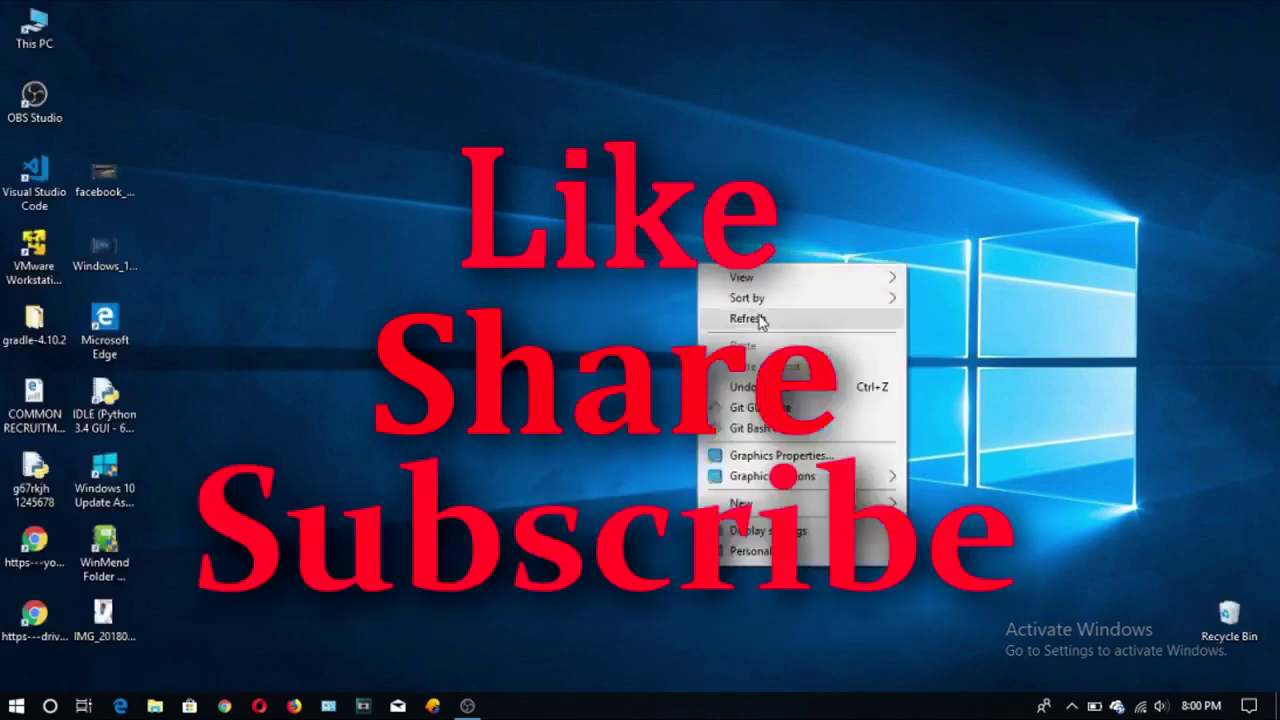